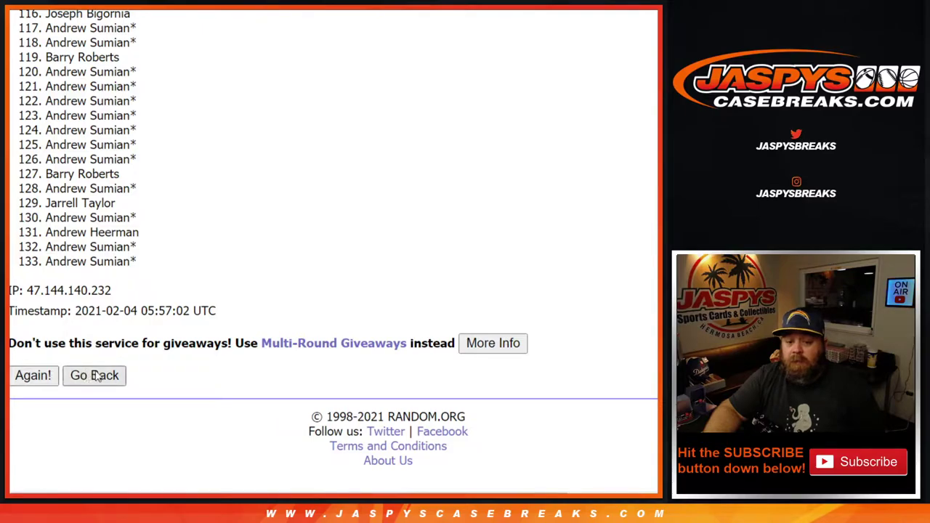
# - Review the participant entries in the list form from first to last and roll two virtual dice
pyautogui.click(94, 375)
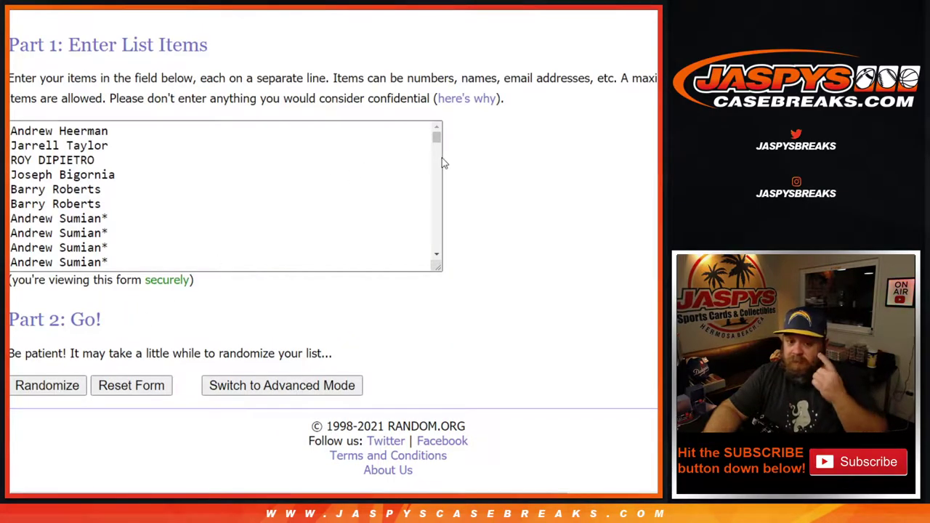
pyautogui.moveTo(436, 138); pyautogui.dragTo(447, 256)
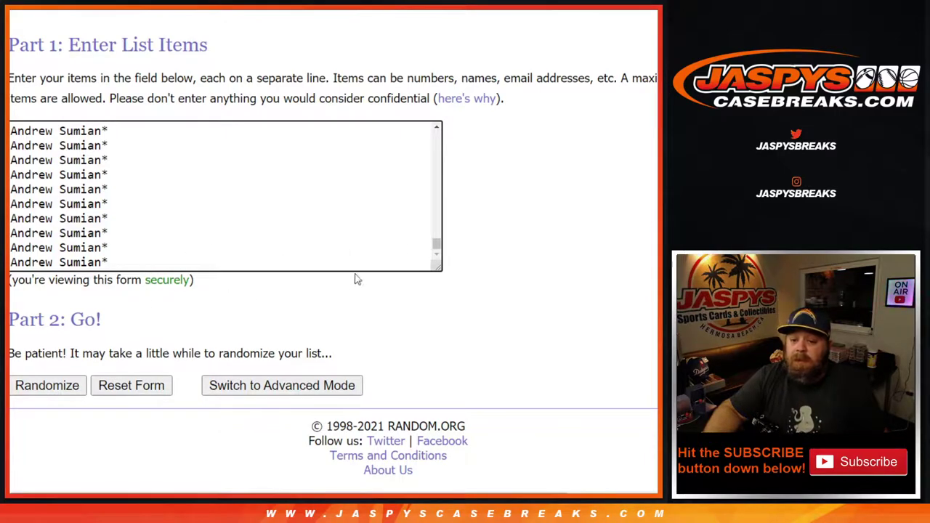
pyautogui.moveTo(439, 245); pyautogui.dragTo(420, 124)
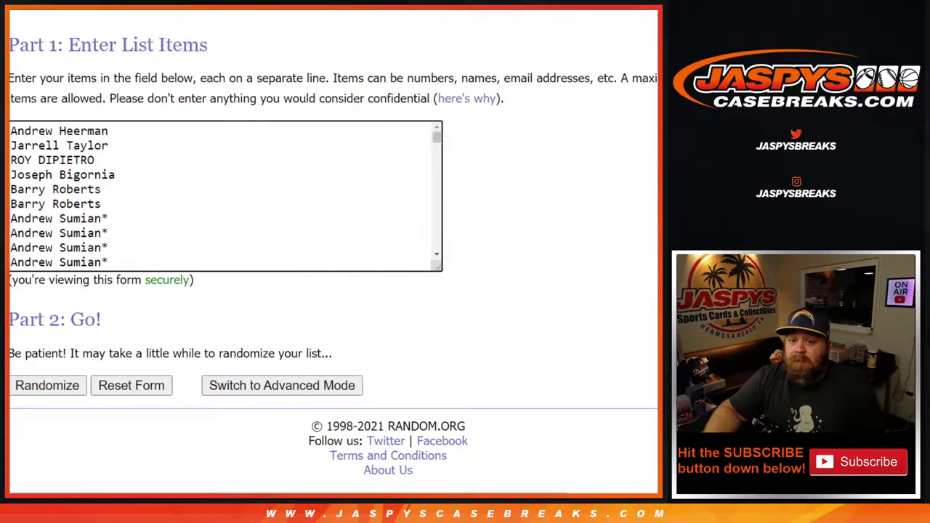
pyautogui.hotkey('ctrl', 'Tab')
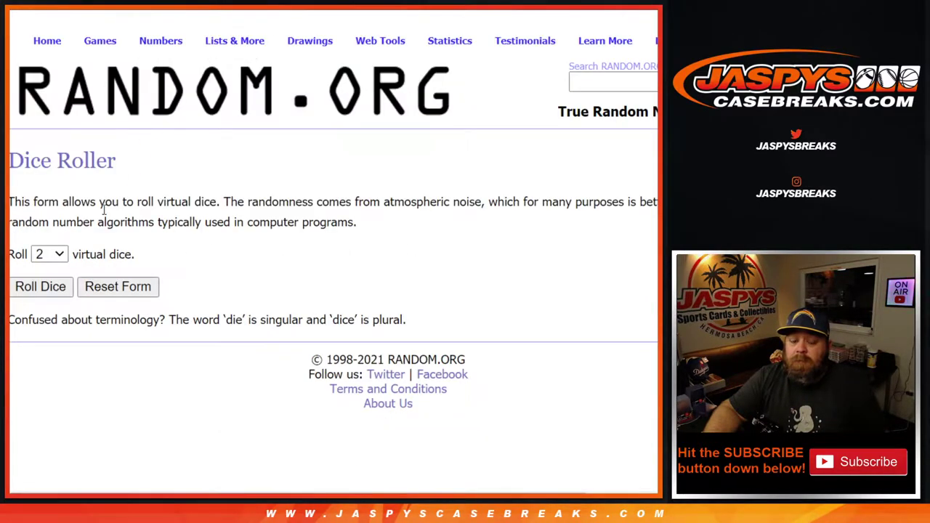
pyautogui.click(36, 287)
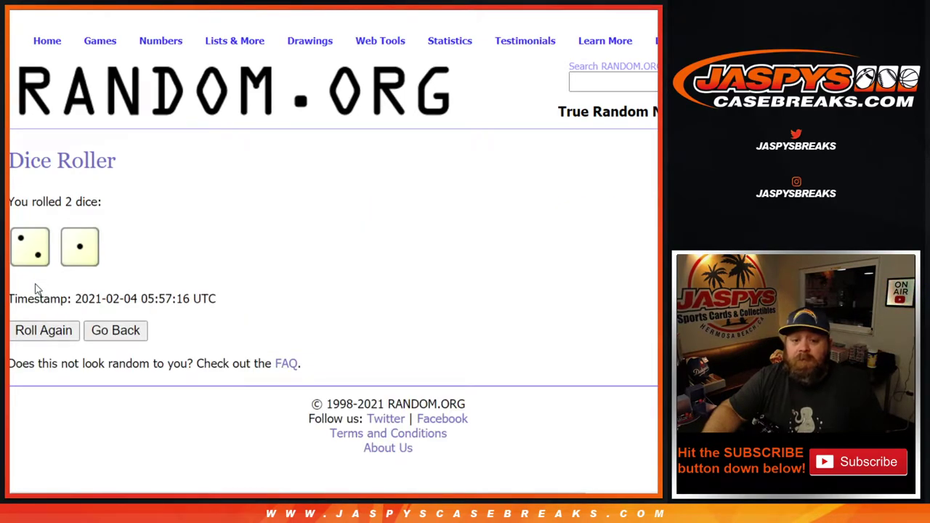
# - Randomize the list of participant names three times
pyautogui.hotkey('ctrl', 'Tab')
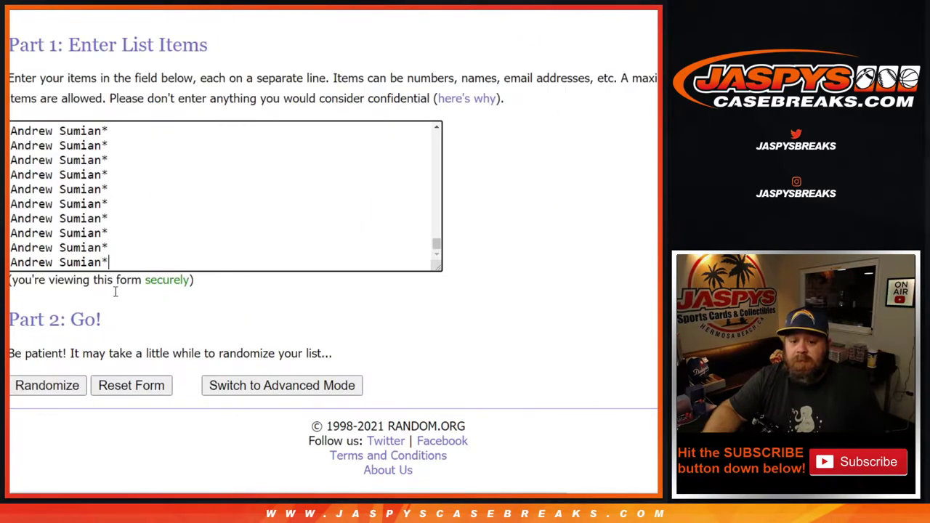
pyautogui.click(39, 387)
pyautogui.scroll(-20, 38, 393)
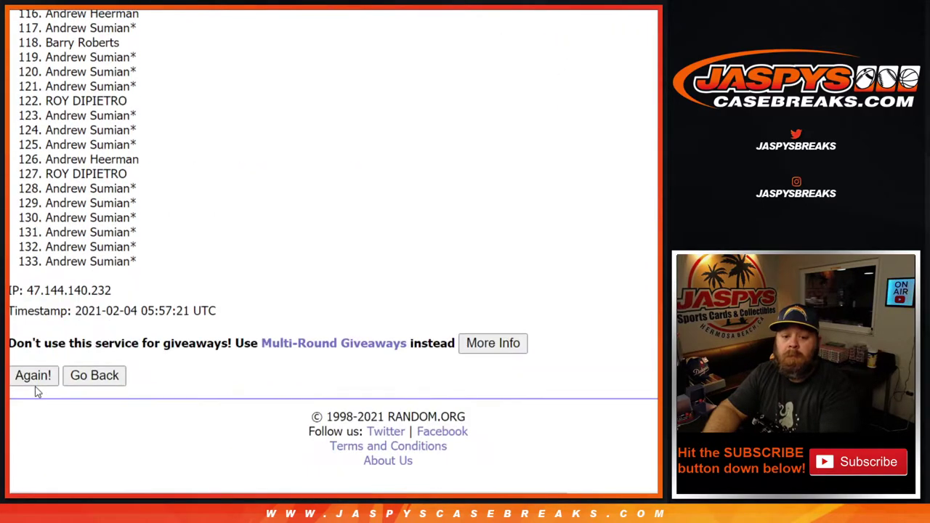
pyautogui.click(32, 380)
pyautogui.scroll(-20, 32, 384)
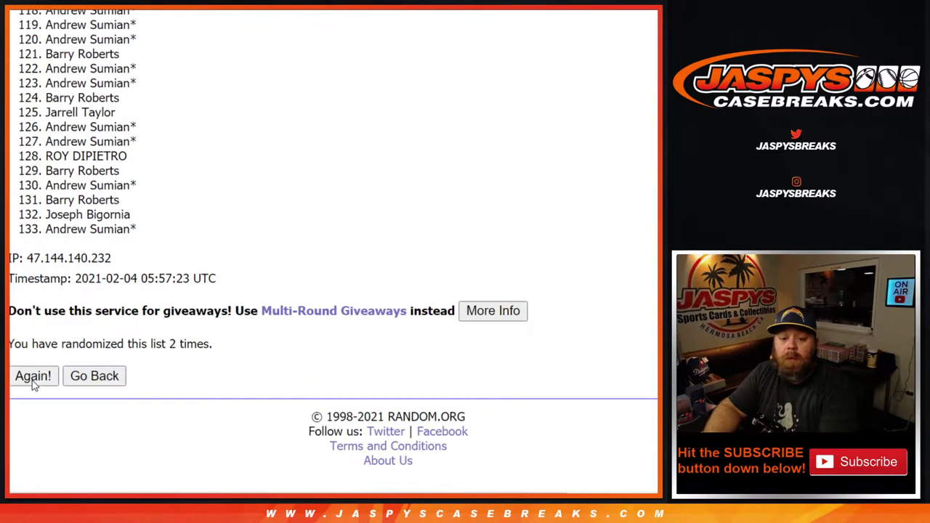
pyautogui.click(32, 380)
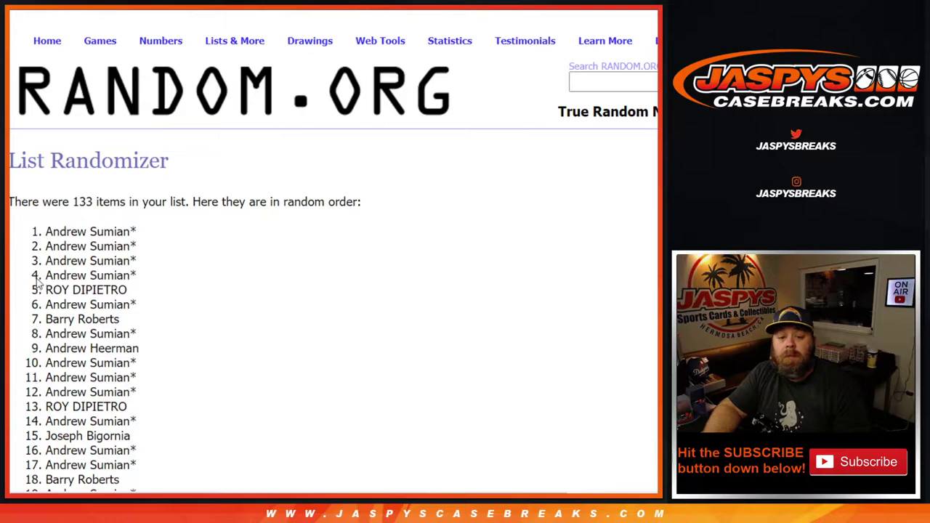
# - Copy all 133 randomized participant names into the Google Sheets spreadsheet, starting at cell A1
pyautogui.moveTo(47, 231); pyautogui.dragTo(142, 231)
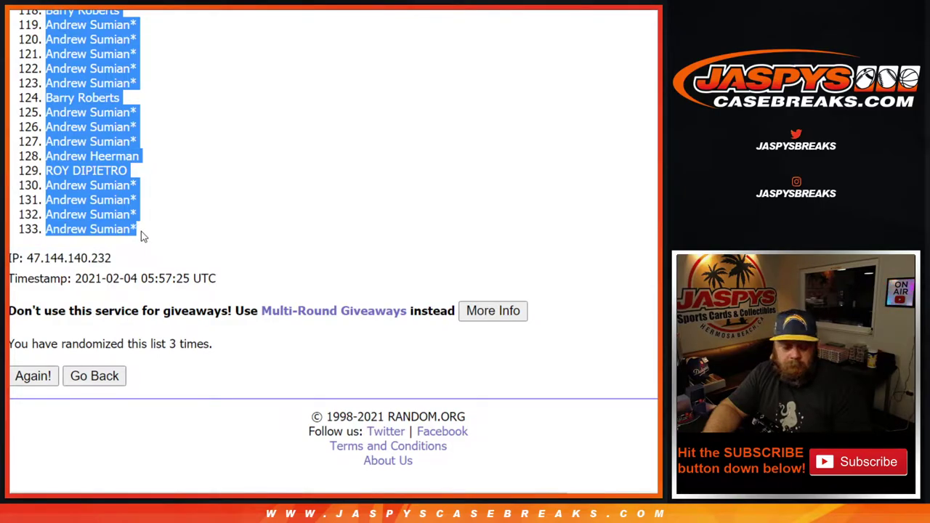
pyautogui.hotkey('ctrl', 'Tab')
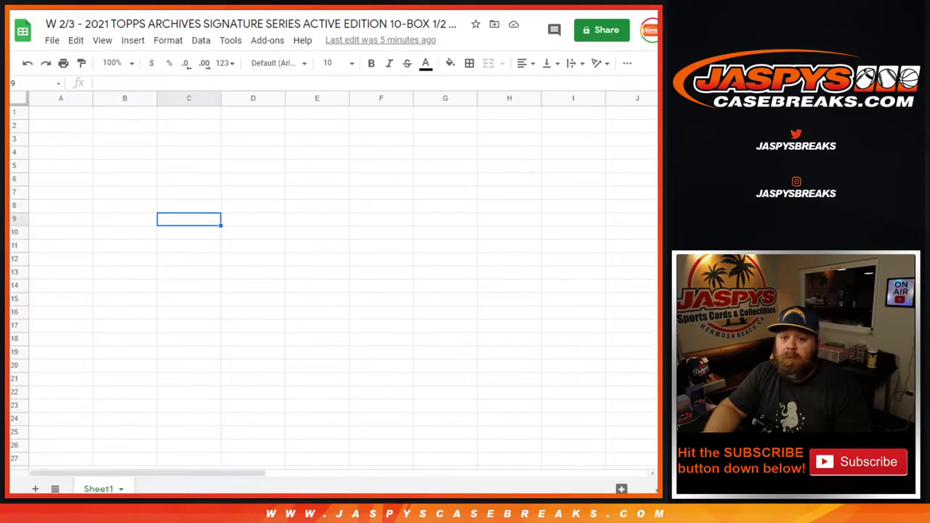
pyautogui.click(81, 116)
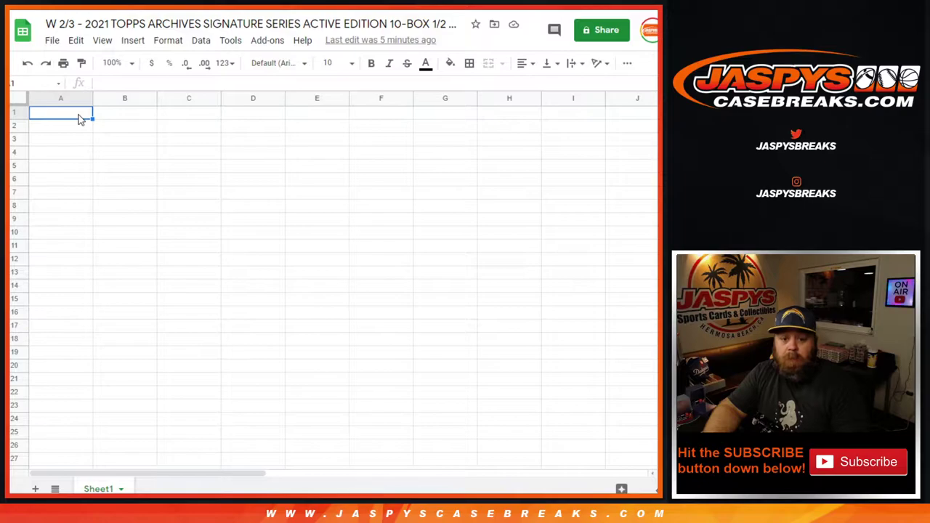
pyautogui.hotkey('ctrl', 'v')
# - Randomize the list of baseball players three times on RANDOM.ORG
pyautogui.hotkey('ctrl', 'shift', 'Tab')
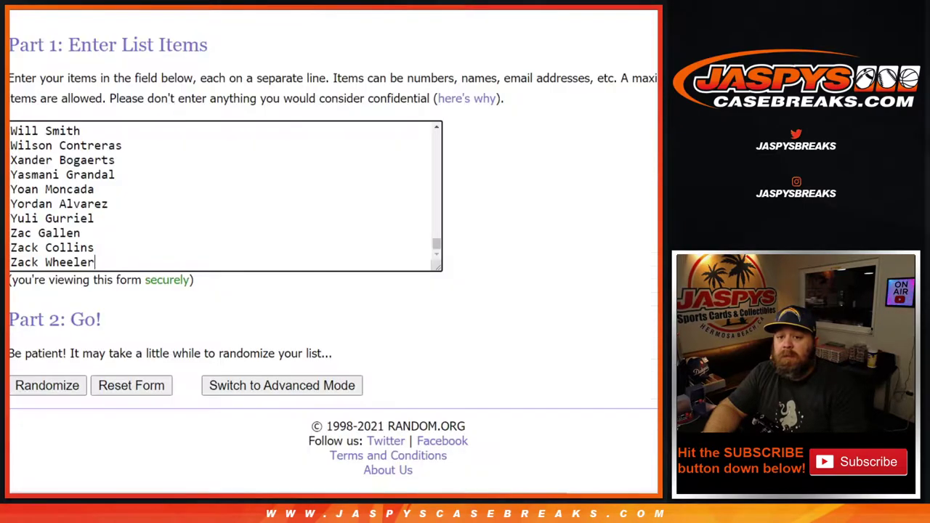
pyautogui.hotkey('ctrl', 'Tab')
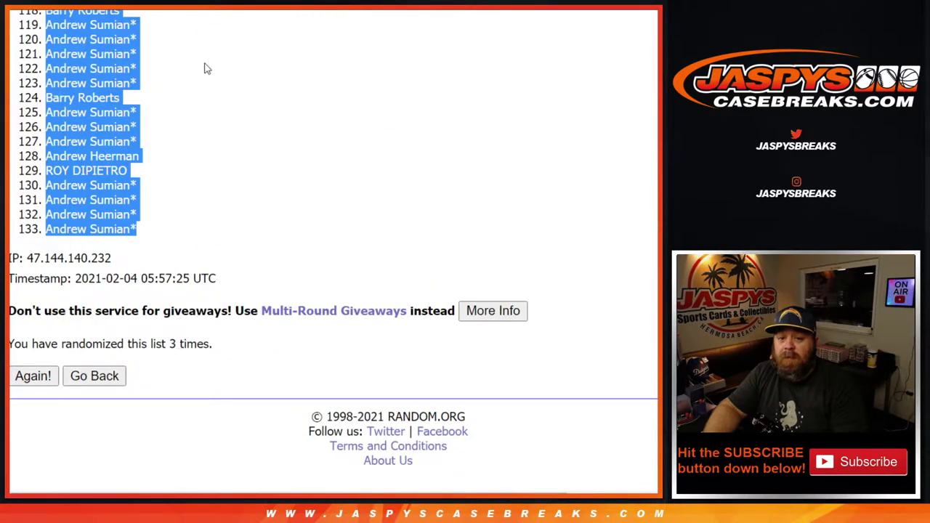
pyautogui.hotkey('ctrl', 'Tab')
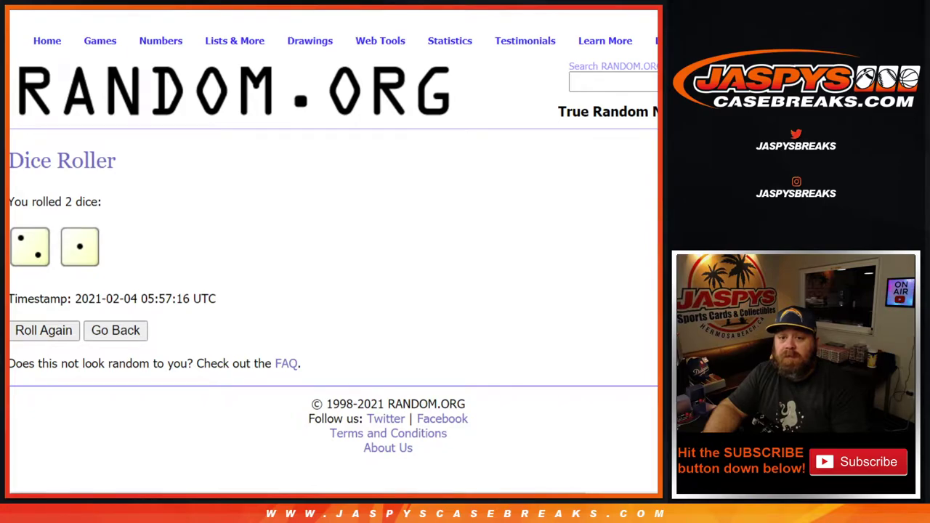
pyautogui.hotkey('ctrl', 'Tab')
pyautogui.click(36, 393)
pyautogui.scroll(-20, 35, 386)
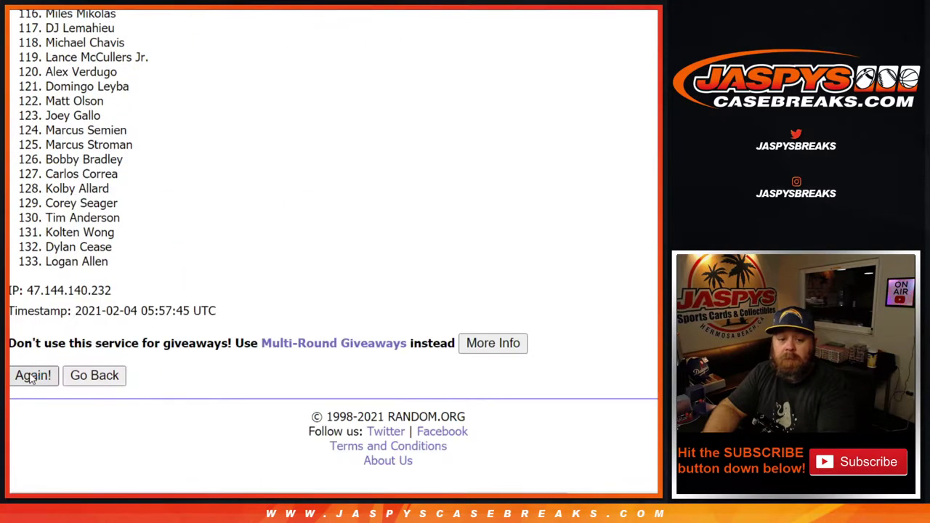
pyautogui.click(32, 376)
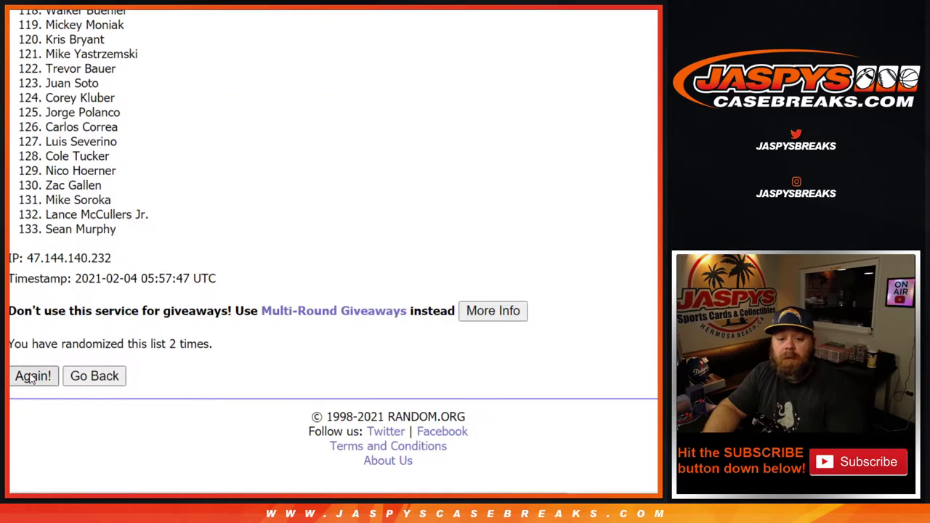
pyautogui.click(32, 376)
# - Copy all 133 randomized player names into the Google Sheets spreadsheet beside the participants, starting at cell B1
pyautogui.moveTo(45, 231); pyautogui.dragTo(143, 232)
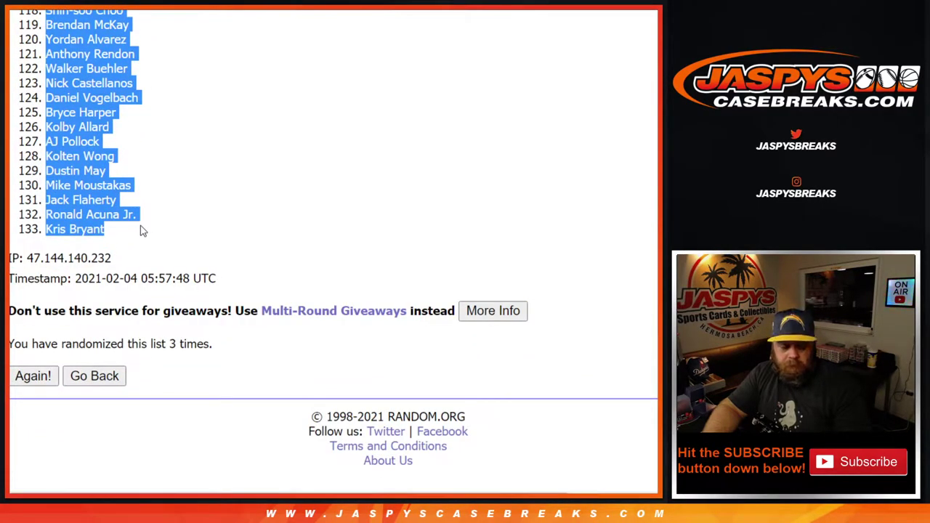
pyautogui.hotkey('ctrl', 'Tab')
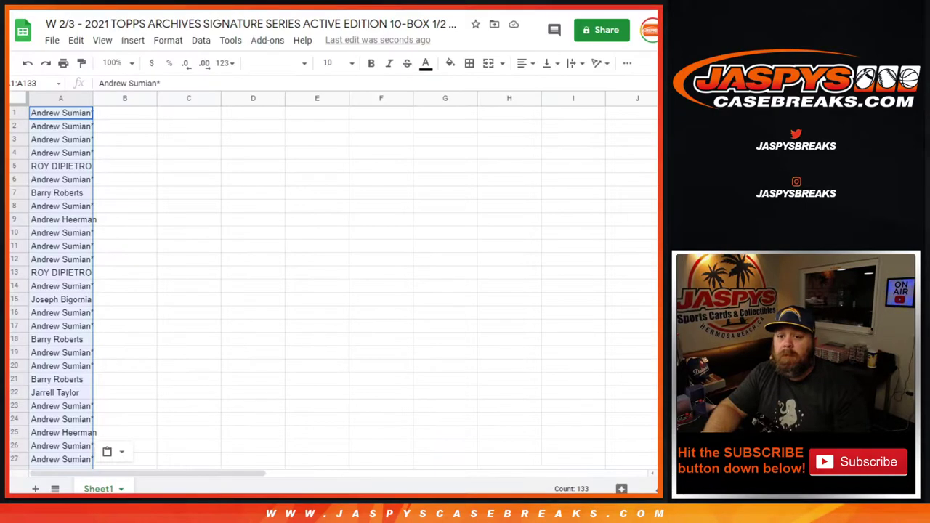
pyautogui.click(133, 119)
pyautogui.hotkey('ctrl', 'v')
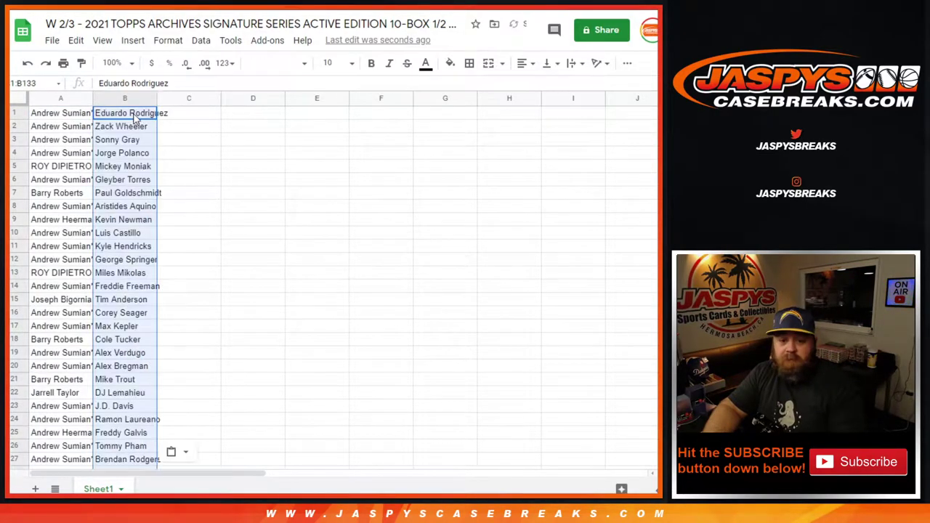
# - Set the whole sheet's font to Default (Arial) at size 14
pyautogui.click(21, 100)
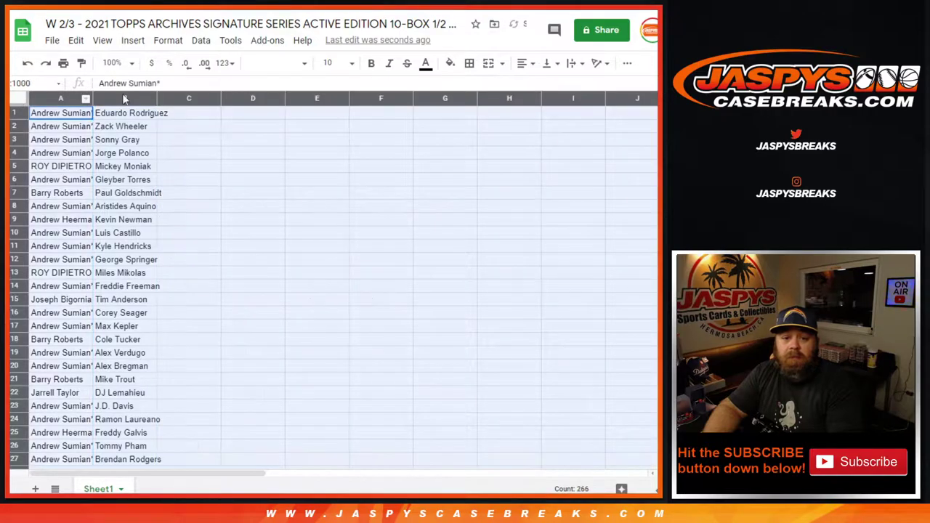
pyautogui.click(305, 64)
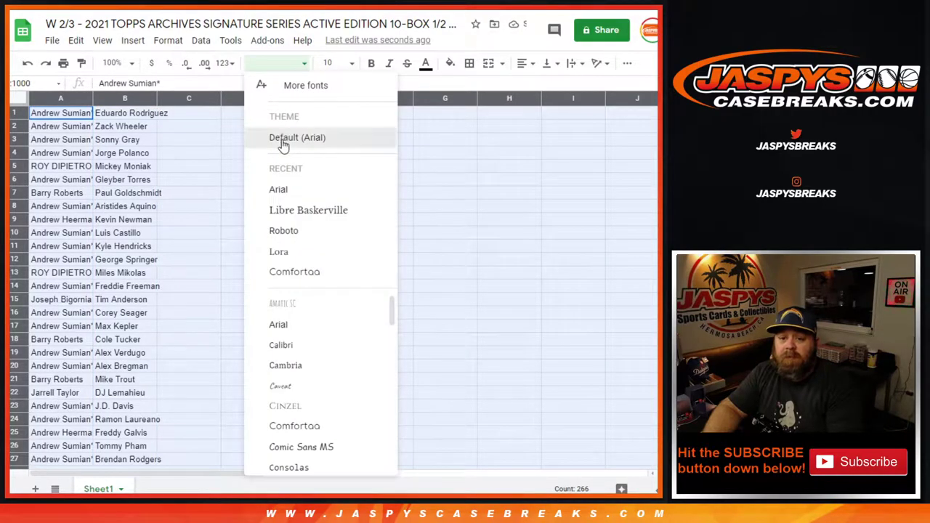
pyautogui.click(291, 137)
pyautogui.click(352, 63)
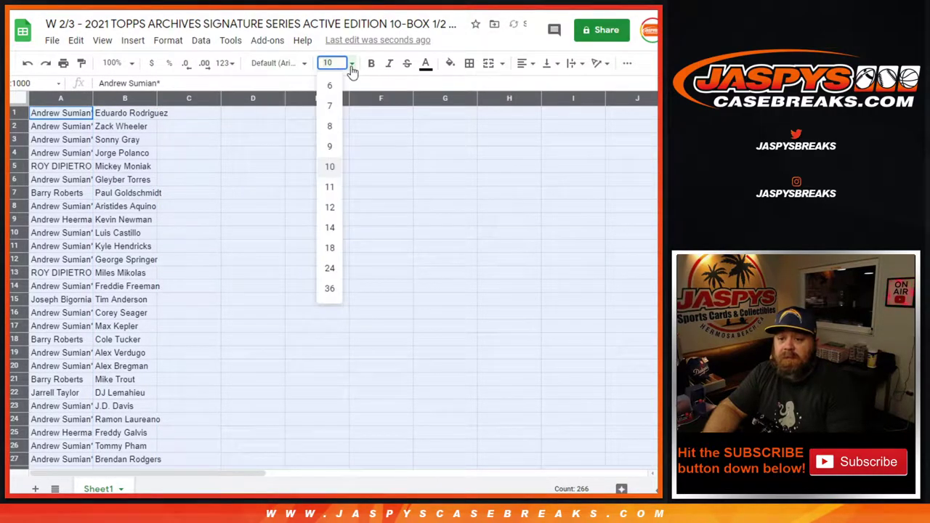
pyautogui.click(331, 229)
# - Make all the sheet's text bold and widen columns A and B to fit their names
pyautogui.hotkey('alt', 'Tab')
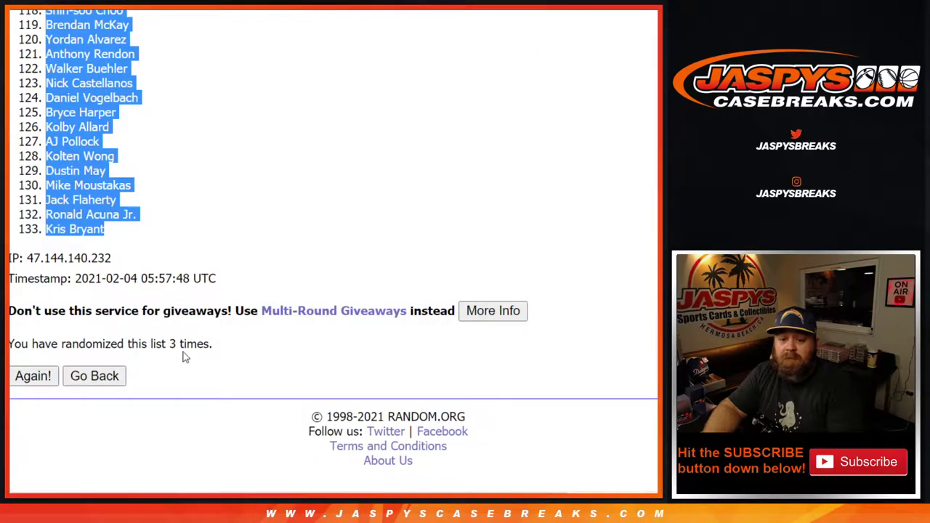
pyautogui.hotkey('alt', 'Tab')
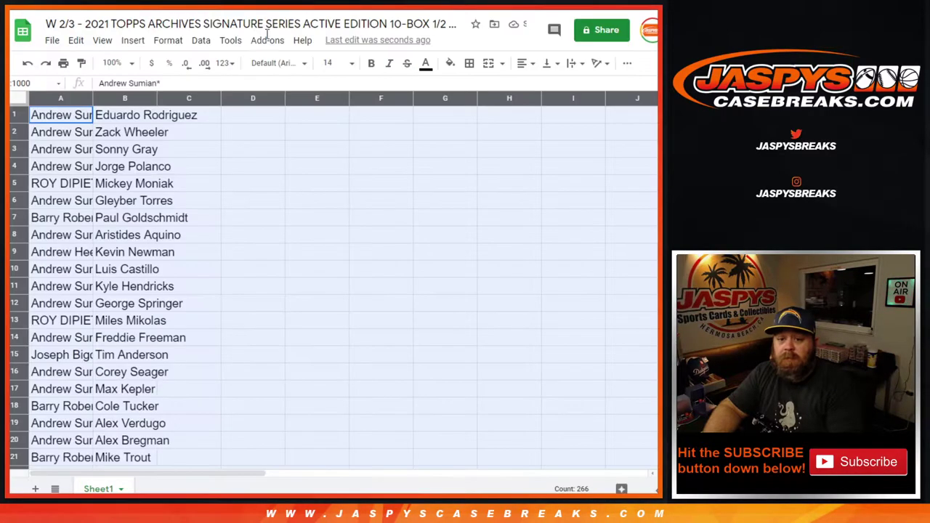
pyautogui.click(372, 64)
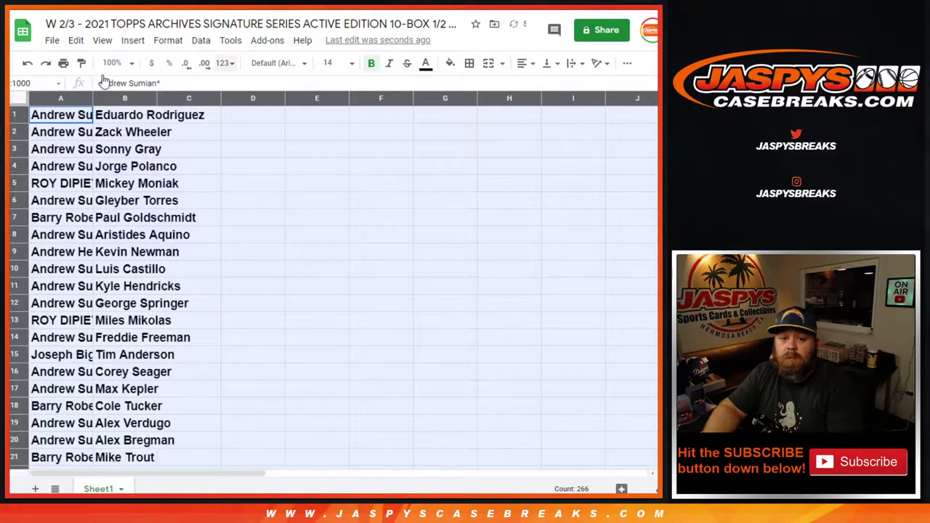
pyautogui.doubleClick(93, 97)
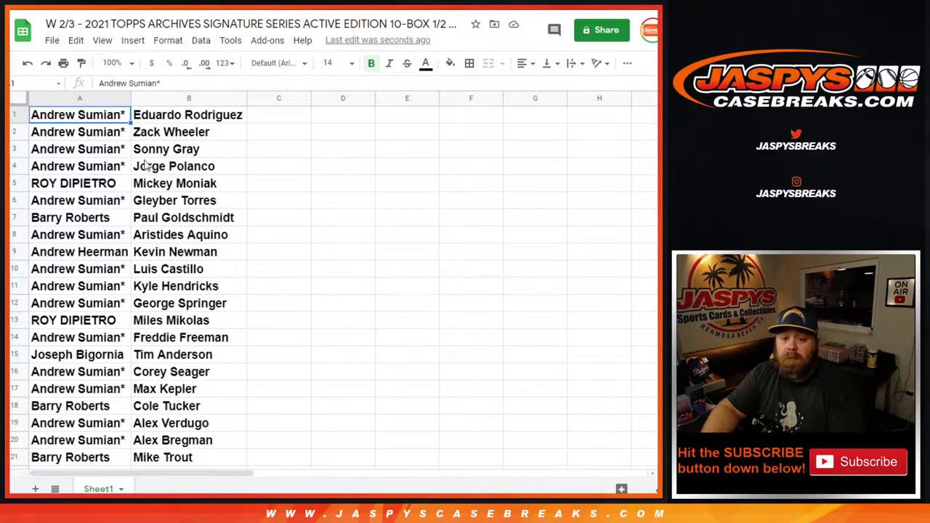
# - Review the participant and player pairings in rows 1 to 61, marking rows 21, 41 and 61 as reading breaks
pyautogui.click(86, 463)
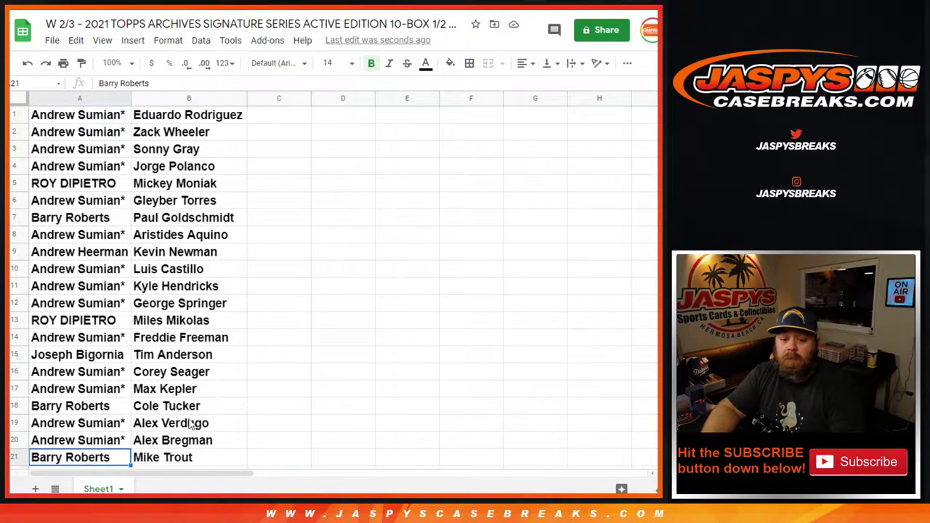
pyautogui.scroll(-8, 165, 439)
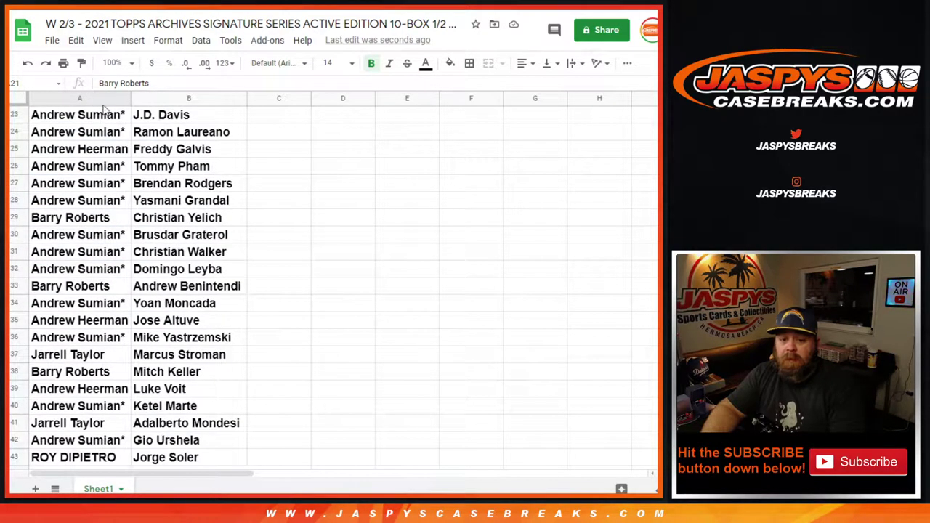
pyautogui.scroll(1, 107, 119)
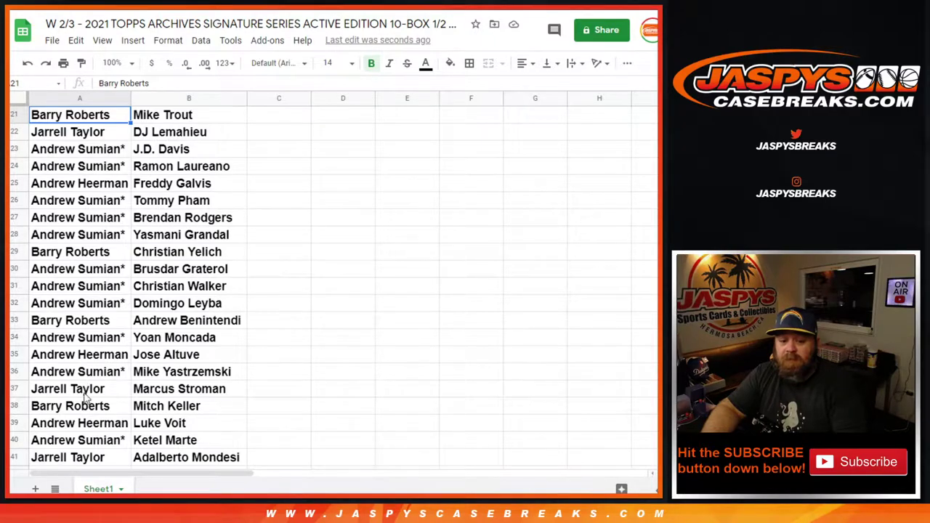
pyautogui.click(105, 460)
pyautogui.keyDown('shift'); pyautogui.click(151, 458); pyautogui.keyUp('shift')
pyautogui.scroll(-5, 202, 355)
pyautogui.scroll(-3, 202, 356)
pyautogui.click(72, 133)
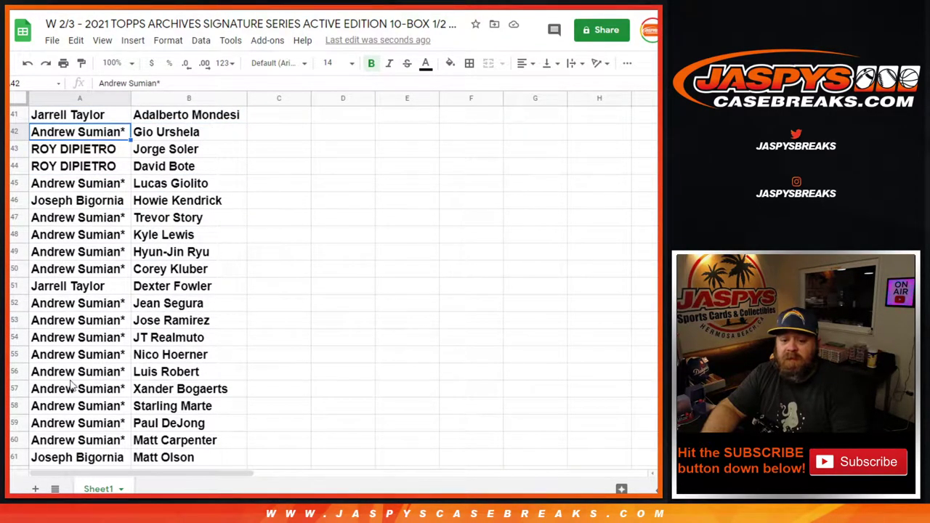
pyautogui.click(117, 460)
pyautogui.keyDown('shift'); pyautogui.click(145, 458); pyautogui.keyUp('shift')
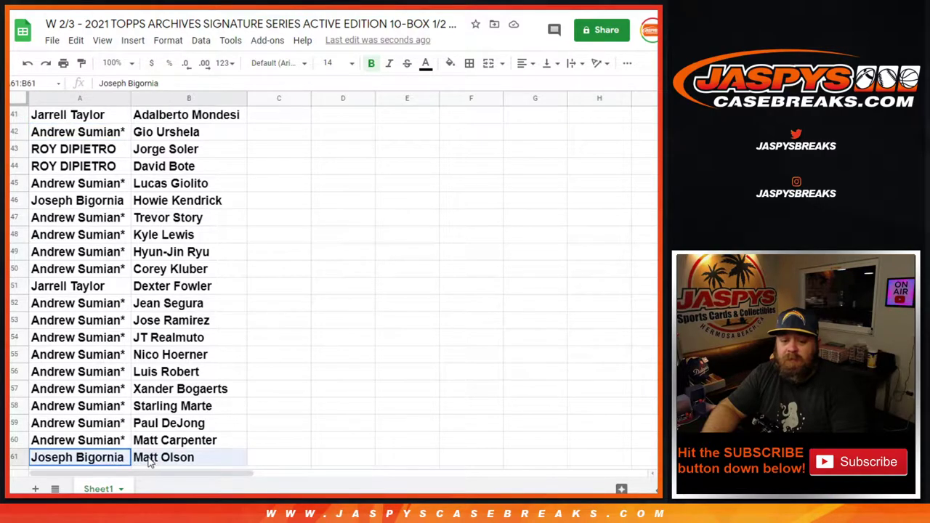
# - Review the pairings in rows 61 to 101, marking rows 62, 81, 82 and 101 as reading breaks
pyautogui.scroll(-4, 157, 354)
pyautogui.scroll(-3, 159, 354)
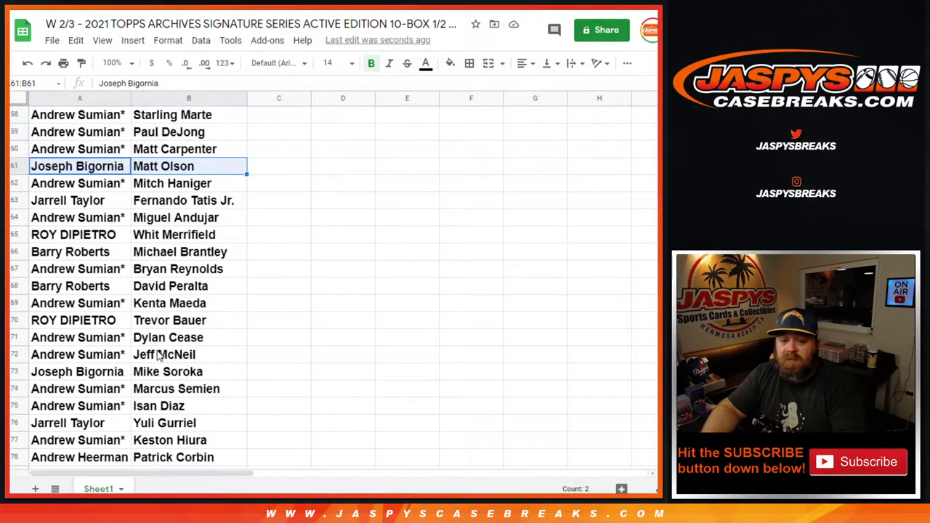
pyautogui.click(69, 135)
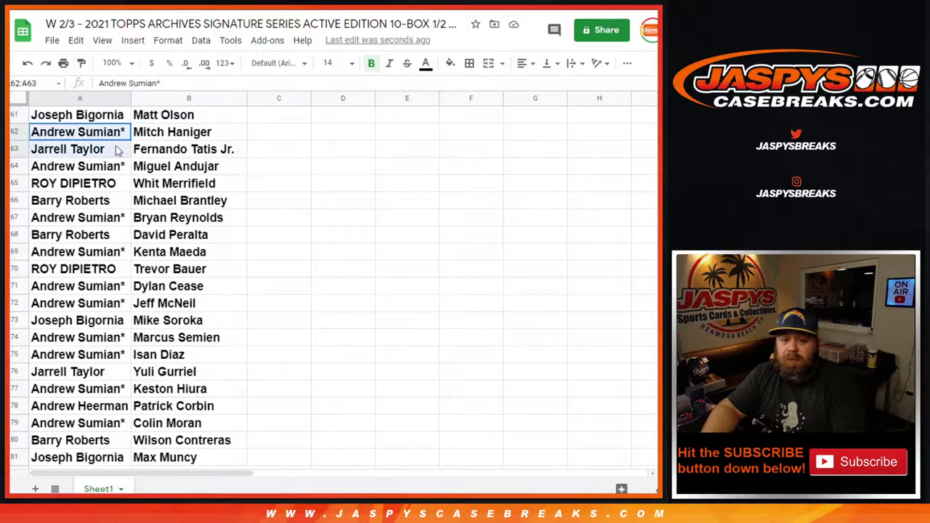
pyautogui.keyDown('shift'); pyautogui.click(151, 136); pyautogui.keyUp('shift')
pyautogui.click(58, 459)
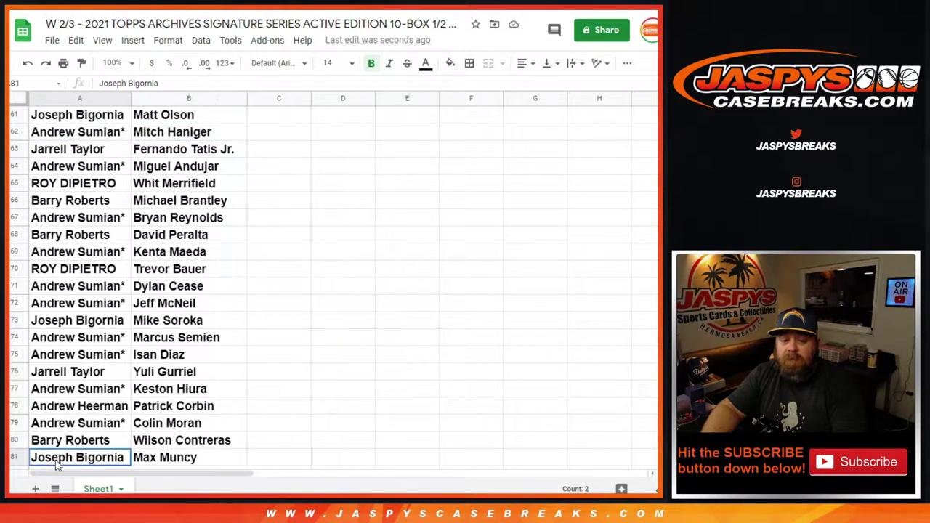
pyautogui.keyDown('shift'); pyautogui.click(138, 458); pyautogui.keyUp('shift')
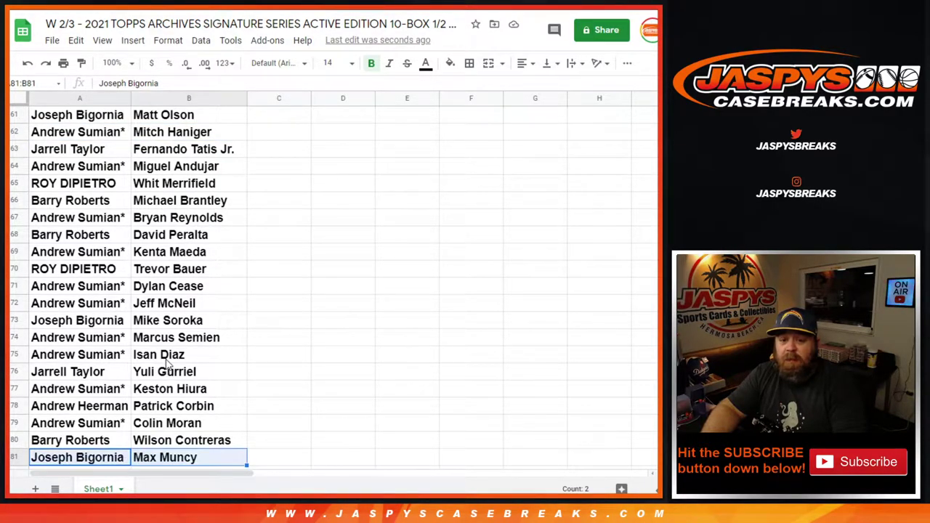
pyautogui.scroll(-7, 167, 362)
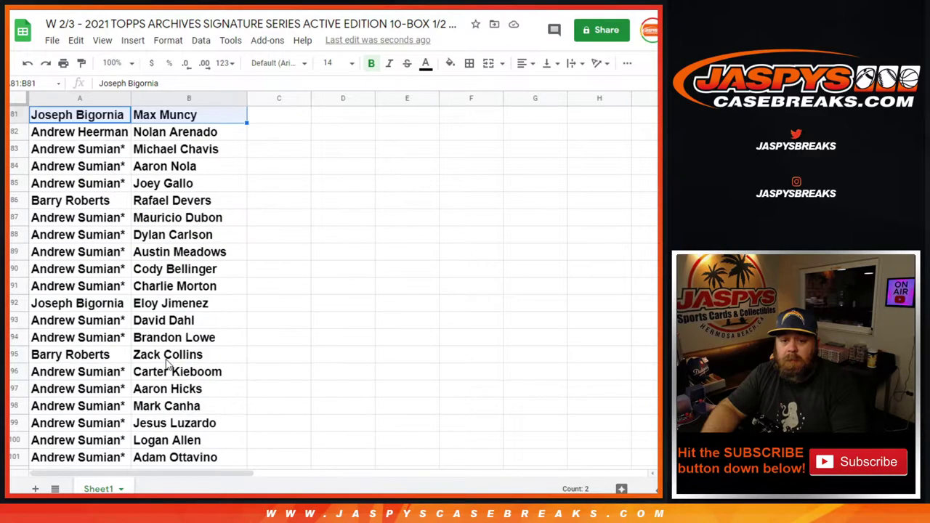
pyautogui.click(78, 140)
pyautogui.keyDown('shift'); pyautogui.click(146, 136); pyautogui.keyUp('shift')
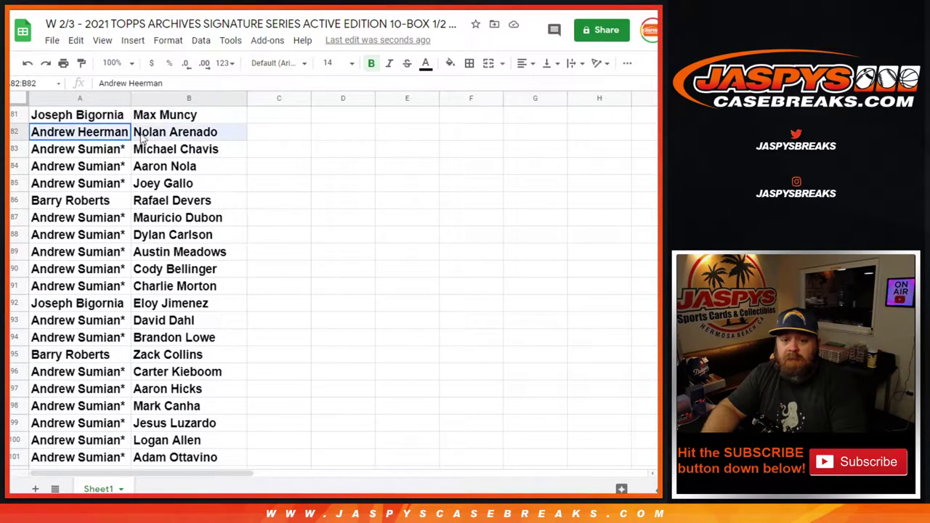
pyautogui.click(84, 458)
pyautogui.keyDown('shift'); pyautogui.click(153, 458); pyautogui.keyUp('shift')
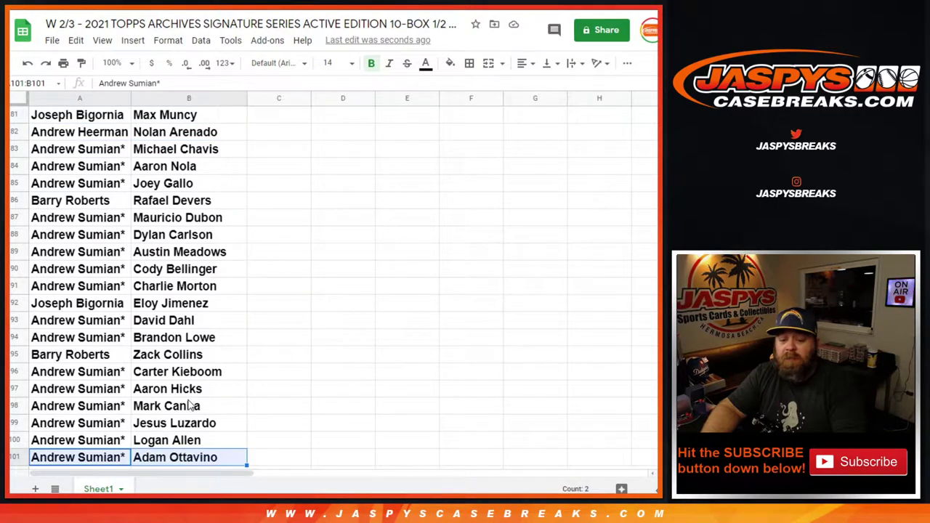
# - Review the remaining pairings in rows 101 to 133, marking rows 102, 121, 122 and 133
pyautogui.scroll(-7, 187, 406)
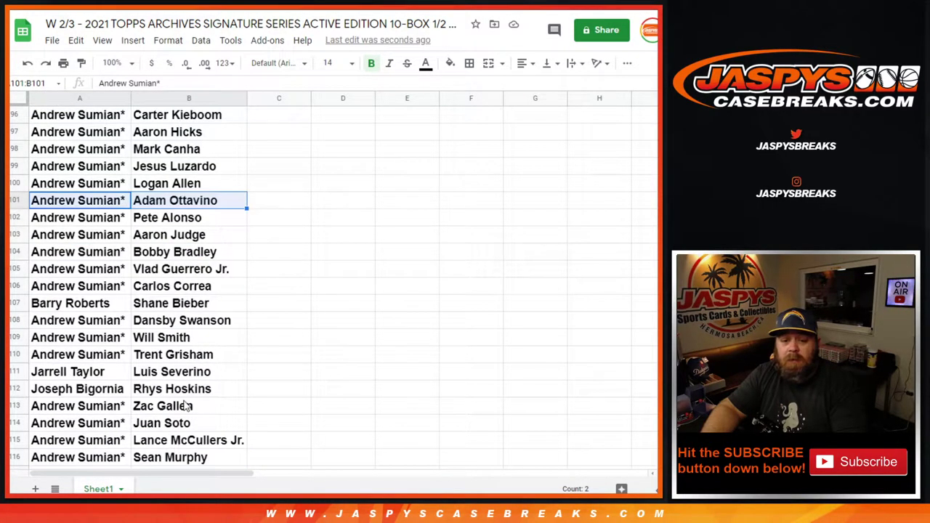
pyautogui.click(93, 135)
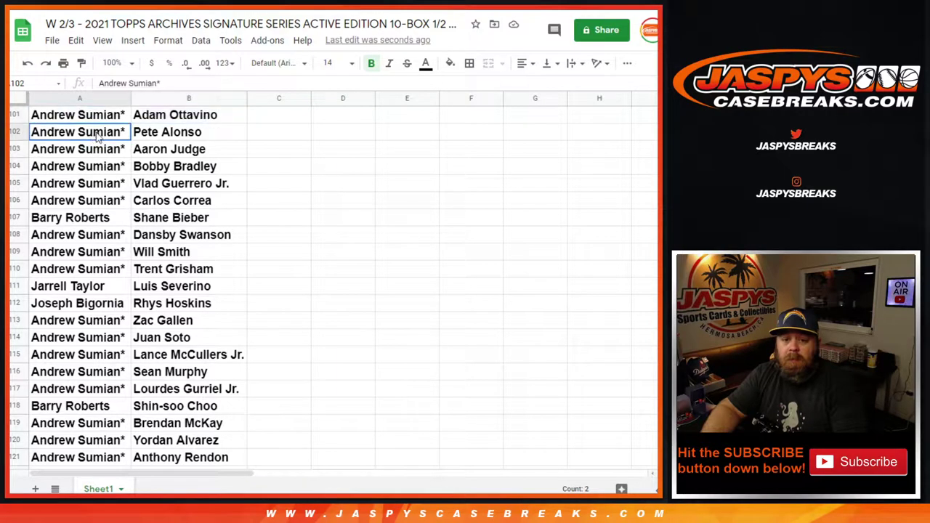
pyautogui.keyDown('shift'); pyautogui.click(140, 133); pyautogui.keyUp('shift')
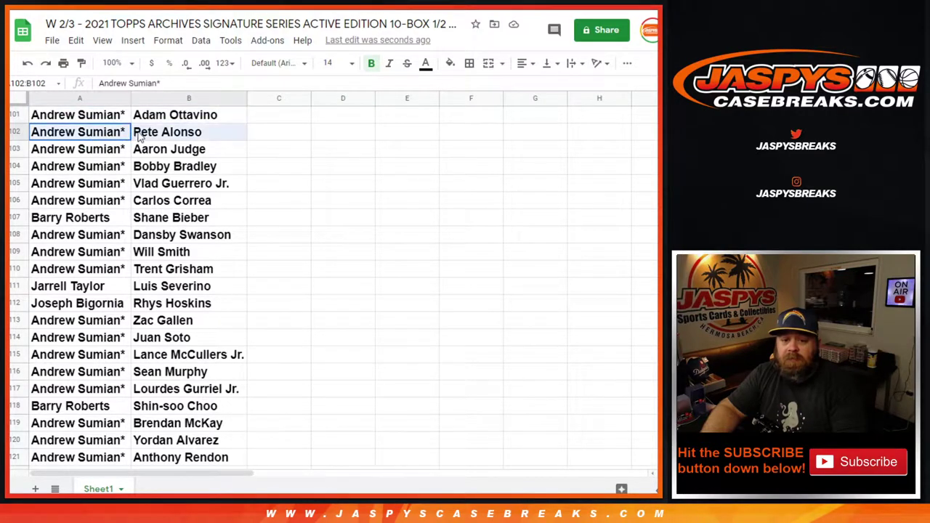
pyautogui.click(82, 458)
pyautogui.keyDown('shift'); pyautogui.click(138, 462); pyautogui.keyUp('shift')
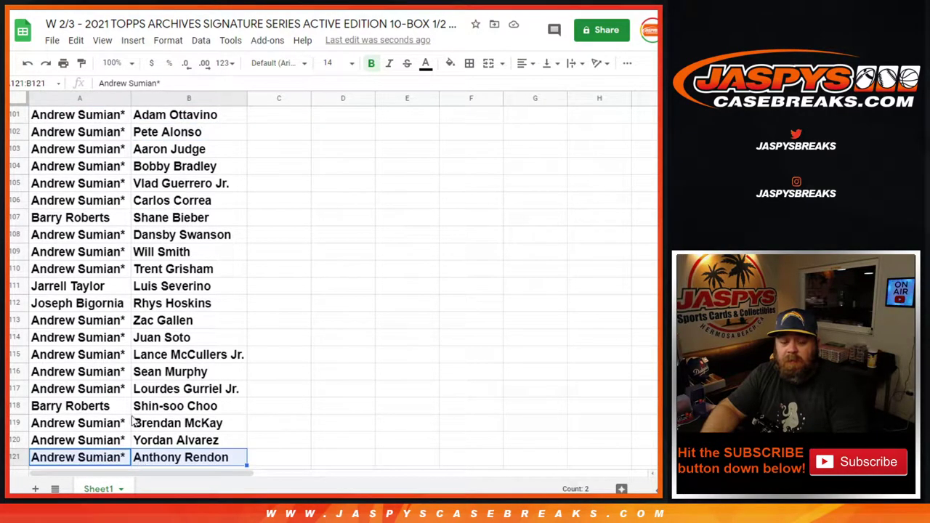
pyautogui.scroll(-4, 129, 411)
pyautogui.scroll(-4, 127, 410)
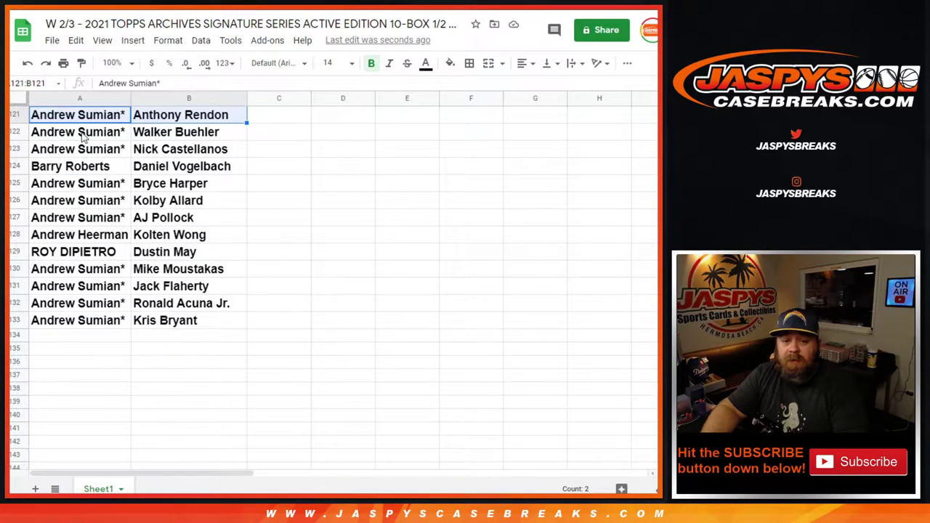
pyautogui.click(82, 135)
pyautogui.keyDown('shift'); pyautogui.click(141, 139); pyautogui.keyUp('shift')
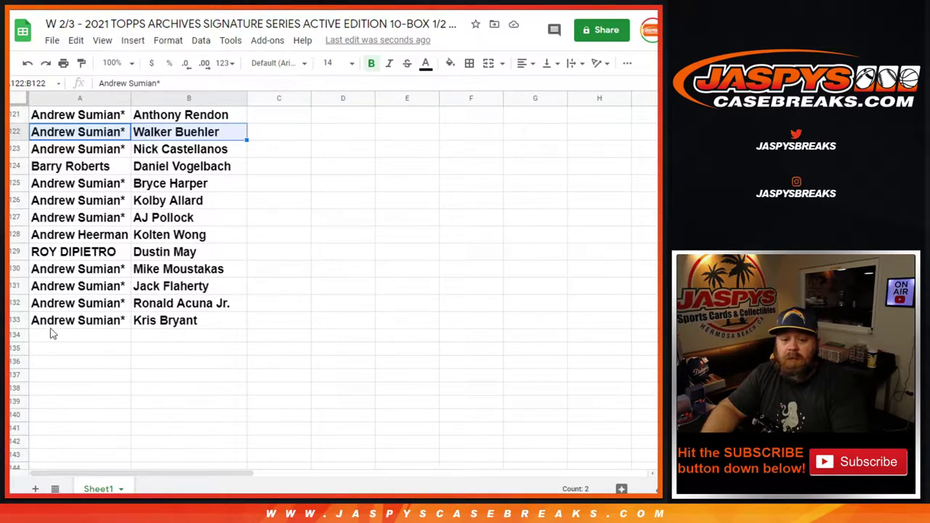
pyautogui.click(106, 324)
pyautogui.keyDown('shift'); pyautogui.click(147, 324); pyautogui.keyUp('shift')
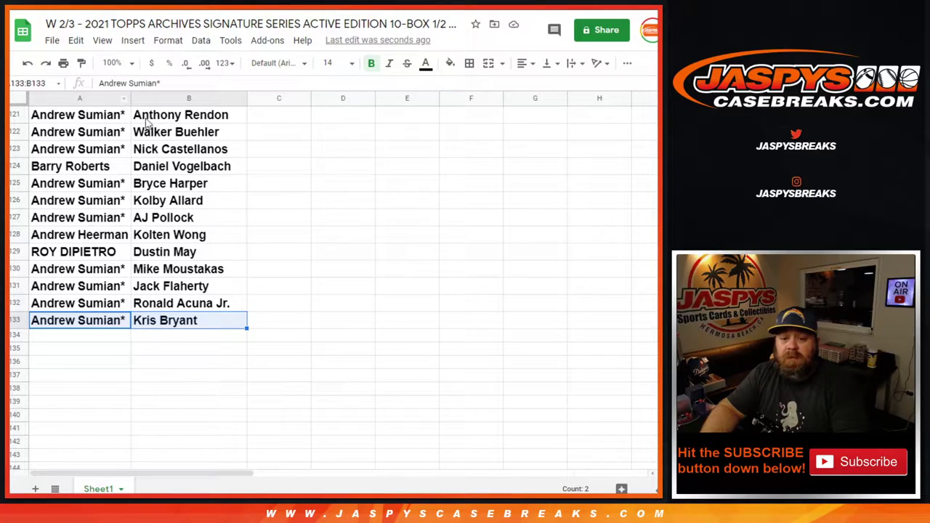
# - Sort the sheet A → Z by the participants in column A and apply all borders to A1:B133
pyautogui.click(123, 98)
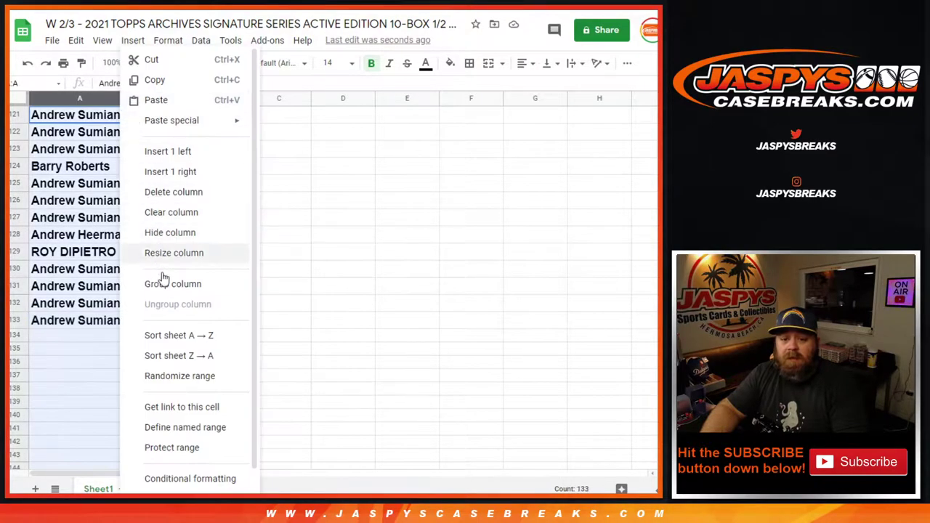
pyautogui.click(176, 334)
pyautogui.moveTo(210, 324)
pyautogui.mouseDown()
pyautogui.moveTo(83, 286)
pyautogui.moveTo(110, 55)
pyautogui.moveTo(110, 65)
pyautogui.mouseUp()
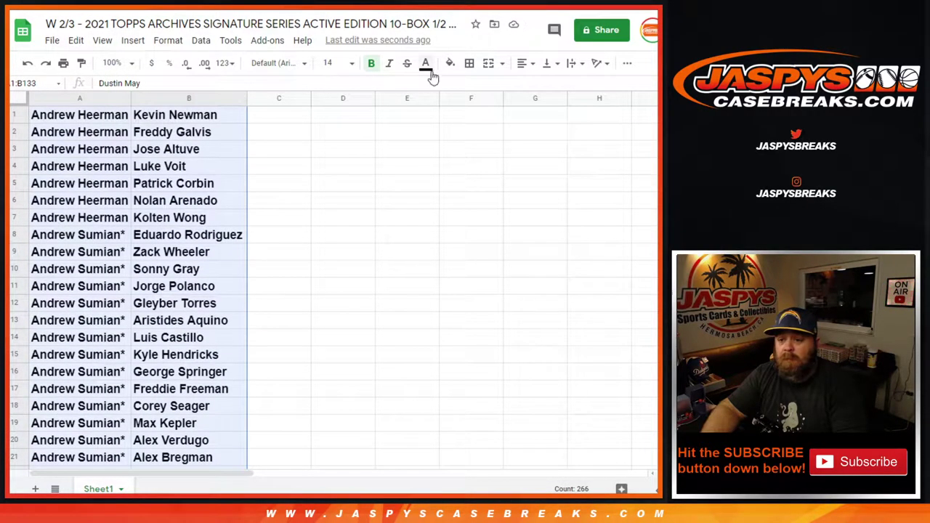
pyautogui.click(470, 63)
pyautogui.click(476, 96)
pyautogui.click(269, 181)
pyautogui.click(123, 159)
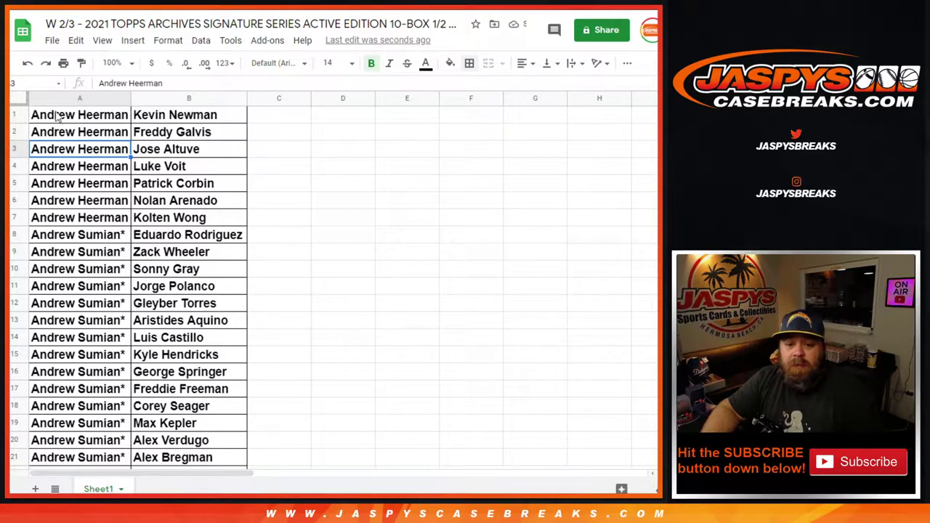
# - Review the sorted pairings participant by participant, highlighting A1:B7, A99:B112, A113:B119, A120:B126 and A127:B133 in turn
pyautogui.moveTo(54, 113); pyautogui.dragTo(194, 218)
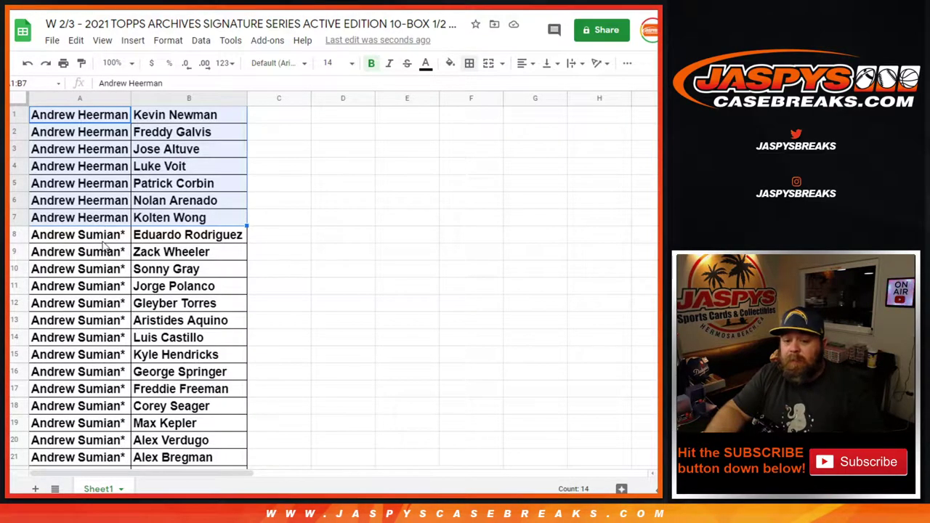
pyautogui.scroll(-12, 105, 247)
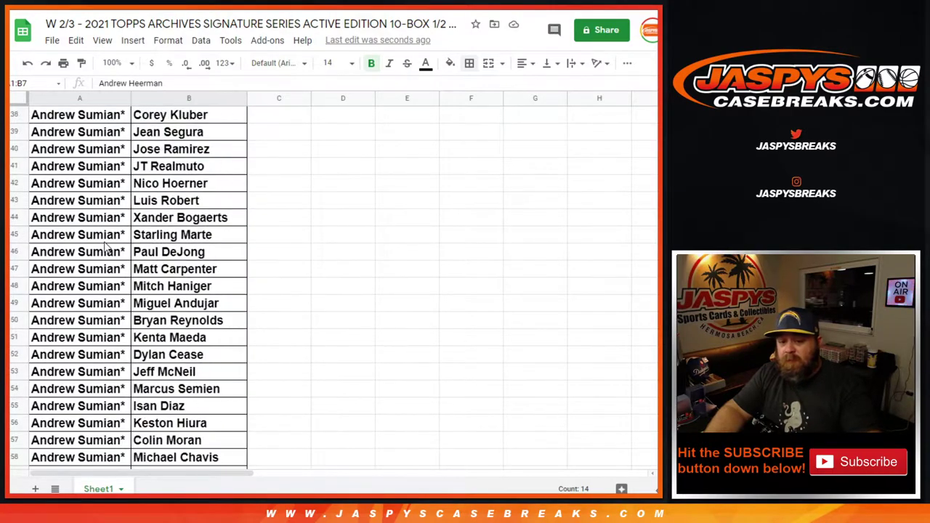
pyautogui.scroll(-10, 105, 247)
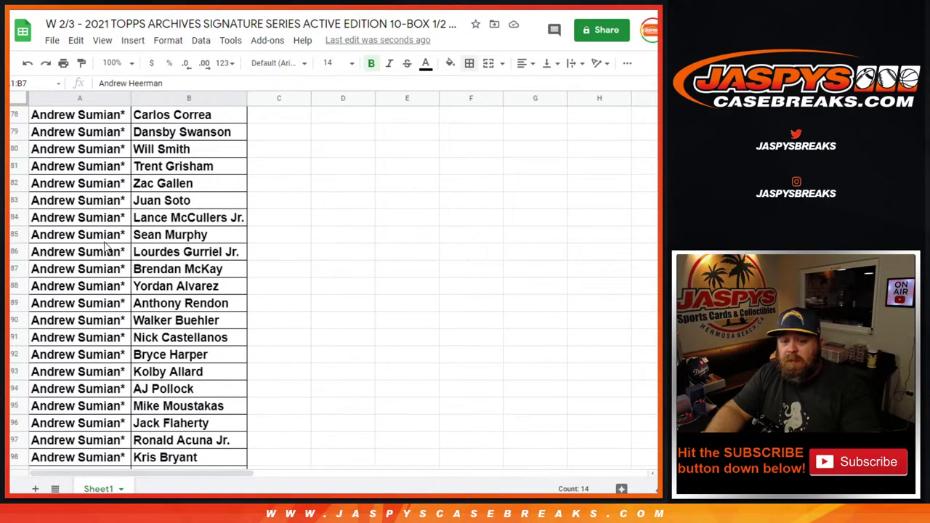
pyautogui.scroll(-2, 105, 249)
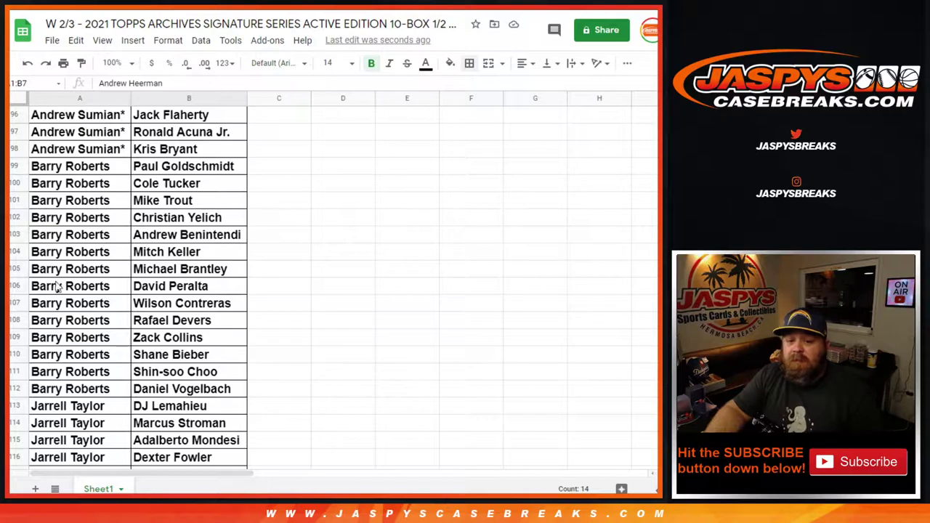
pyautogui.moveTo(76, 168); pyautogui.dragTo(199, 392)
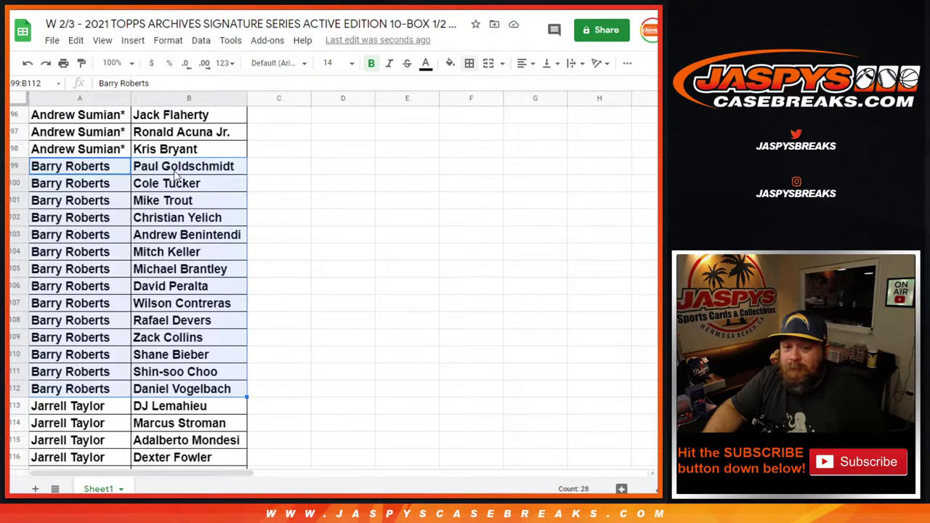
pyautogui.scroll(-4, 200, 364)
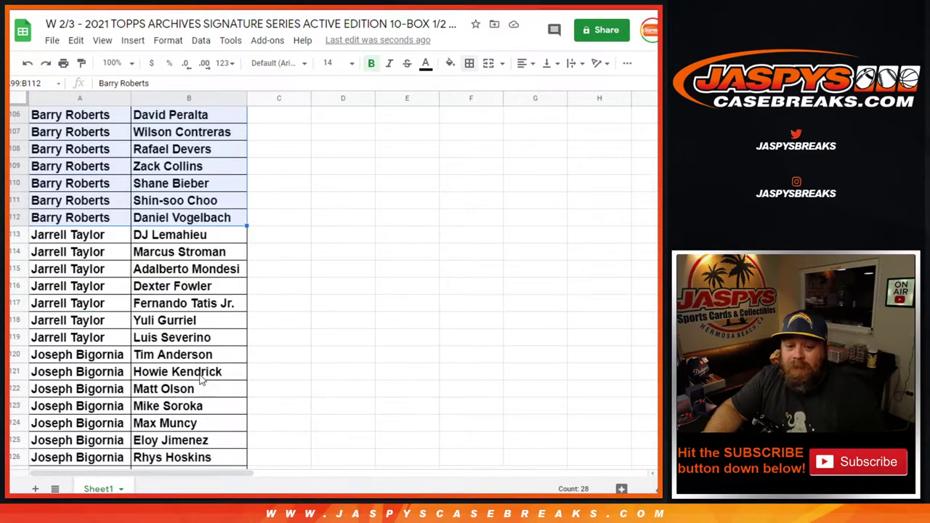
pyautogui.moveTo(99, 235); pyautogui.dragTo(207, 338)
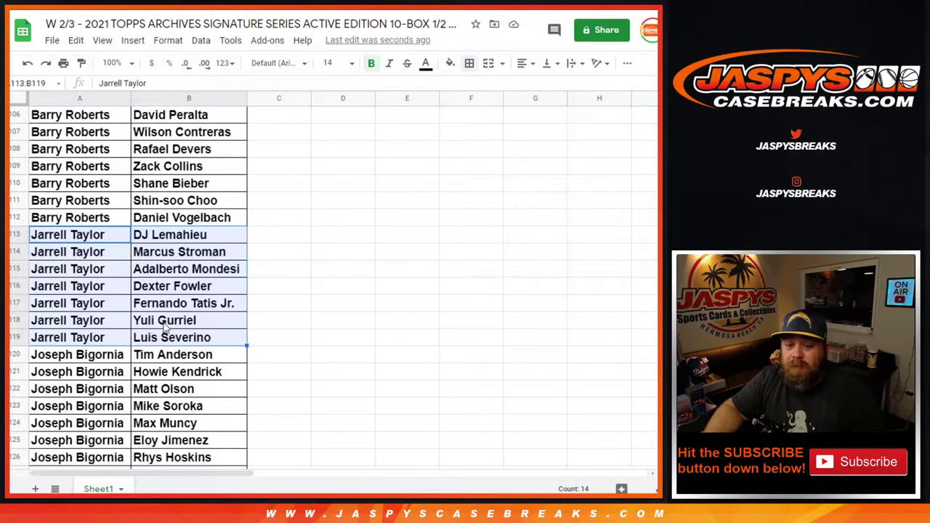
pyautogui.scroll(-2, 244, 336)
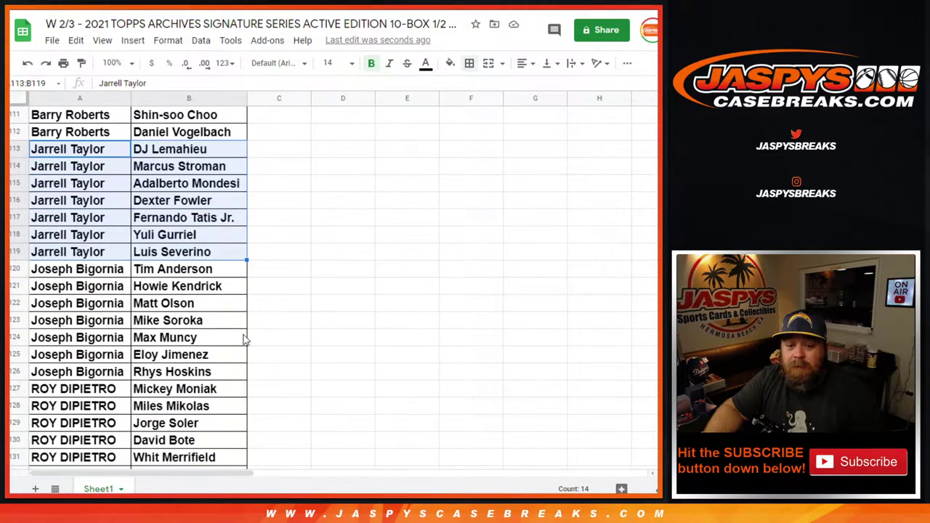
pyautogui.moveTo(120, 277)
pyautogui.mouseDown()
pyautogui.moveTo(168, 305)
pyautogui.moveTo(198, 373)
pyautogui.mouseUp()
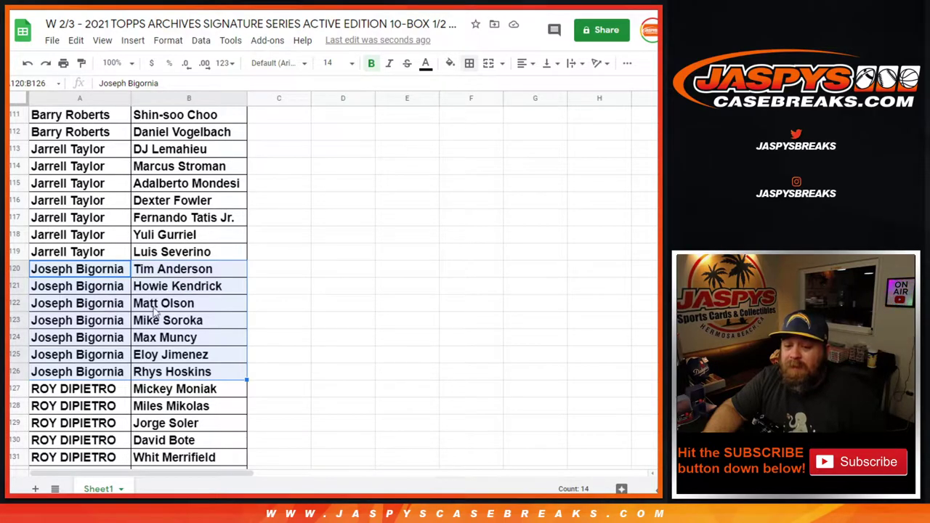
pyautogui.scroll(-3, 152, 378)
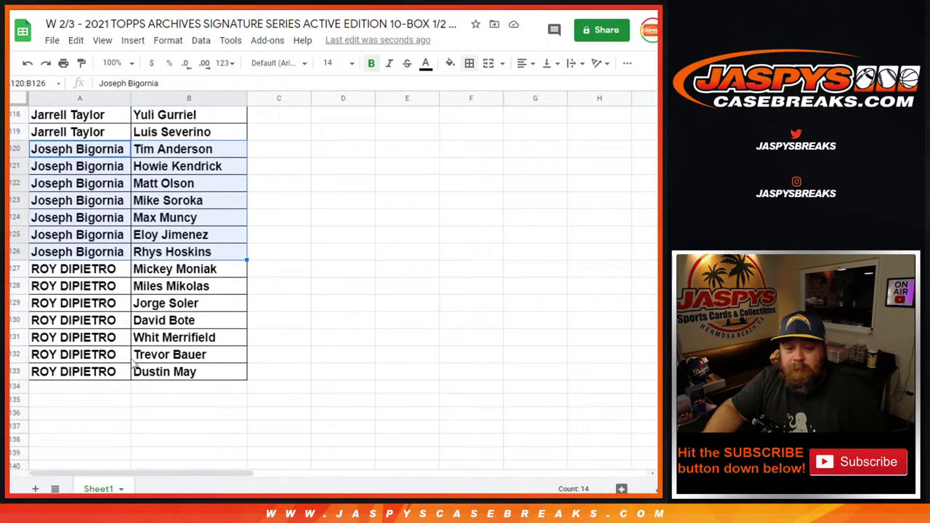
pyautogui.moveTo(87, 271); pyautogui.dragTo(181, 387)
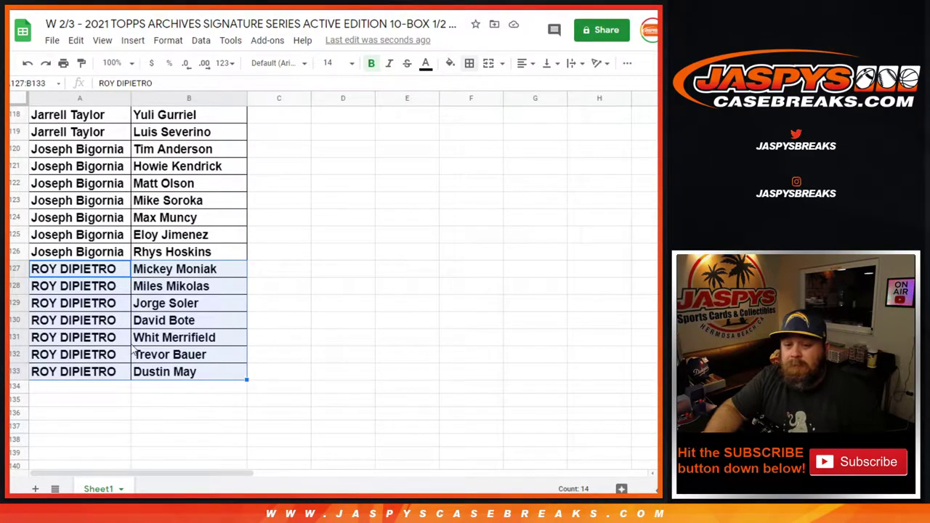
# - Highlight the largest participant block, A8:B98, and look over its assigned players
pyautogui.scroll(10, 134, 349)
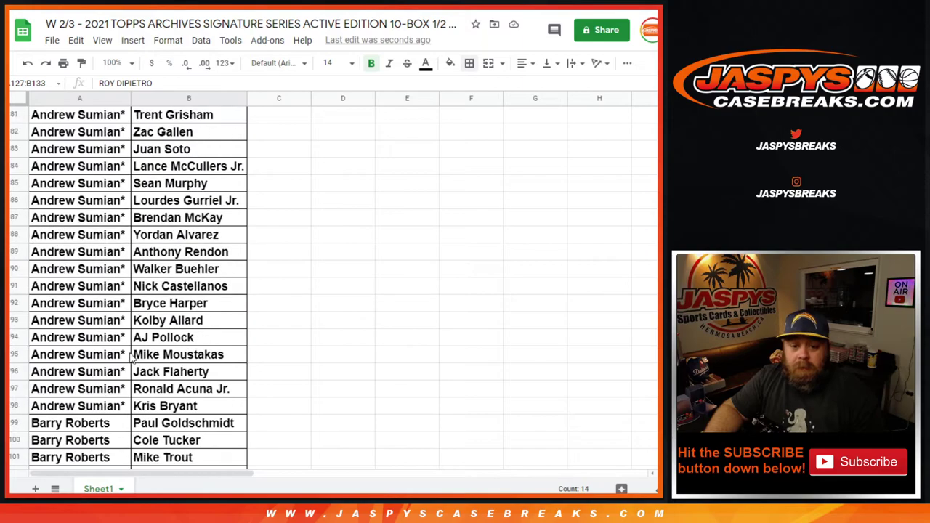
pyautogui.moveTo(104, 400); pyautogui.dragTo(178, 210)
pyautogui.scroll(-2, 202, 251)
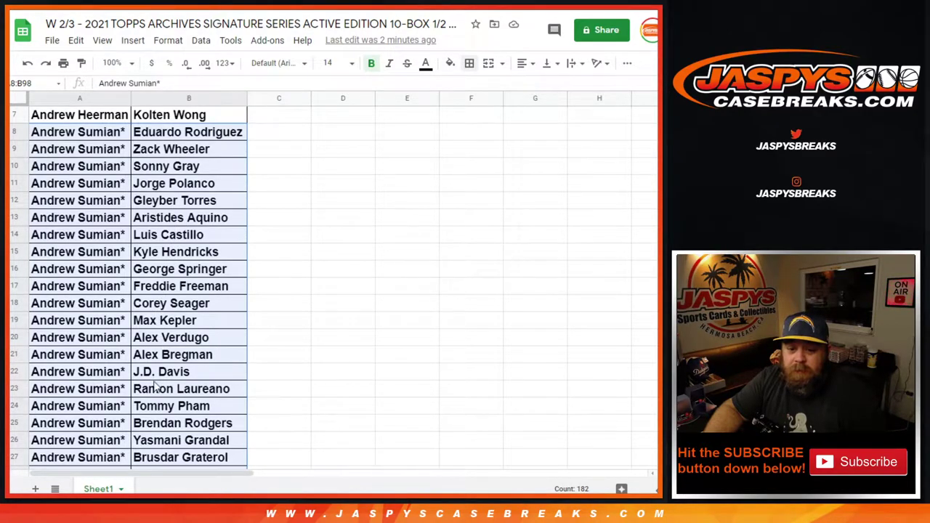
# - Read through the rest of the largest participant block down to row 98, return to the sheet's first rows and clear the highlight
pyautogui.scroll(-5, 173, 465)
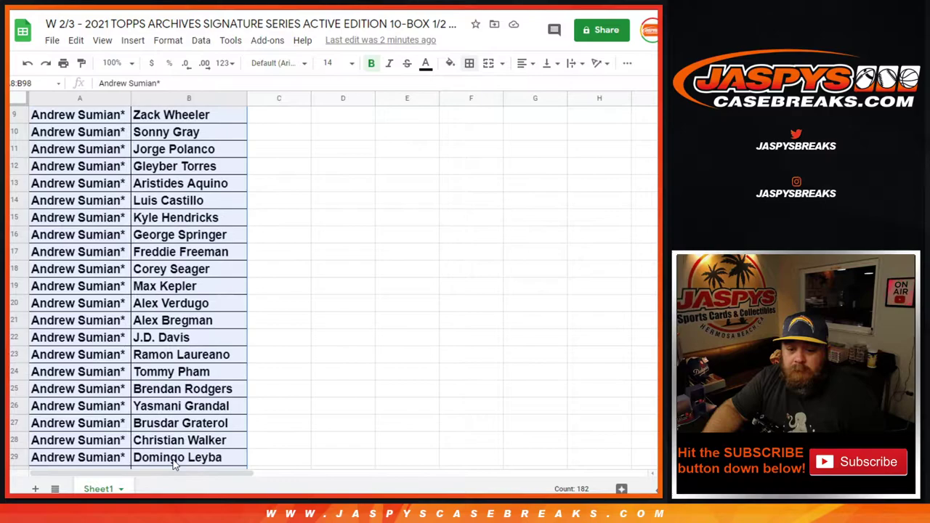
pyautogui.scroll(-1, 173, 465)
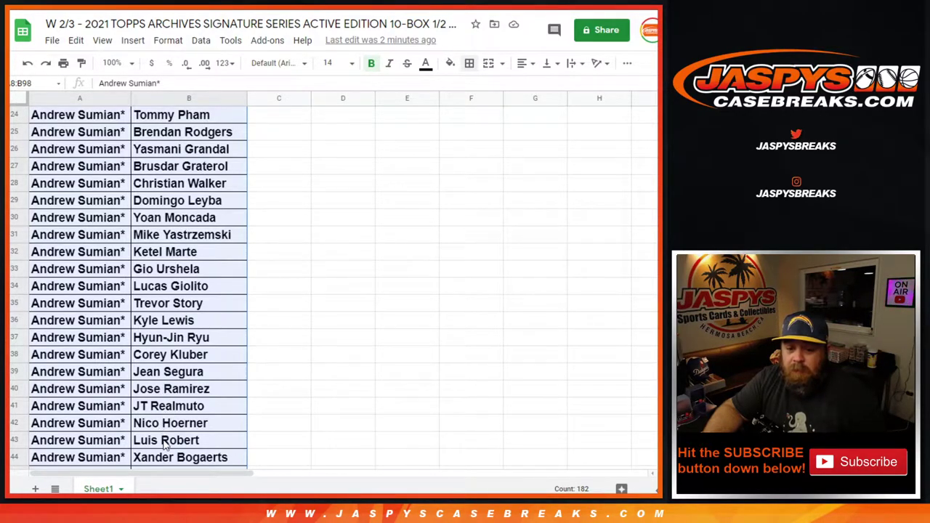
pyautogui.scroll(-5, 149, 445)
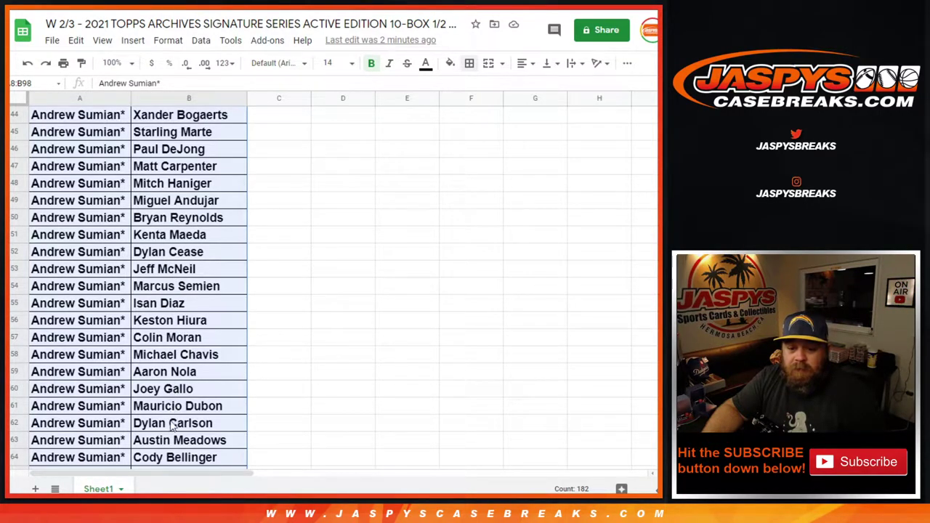
pyautogui.scroll(-6, 173, 460)
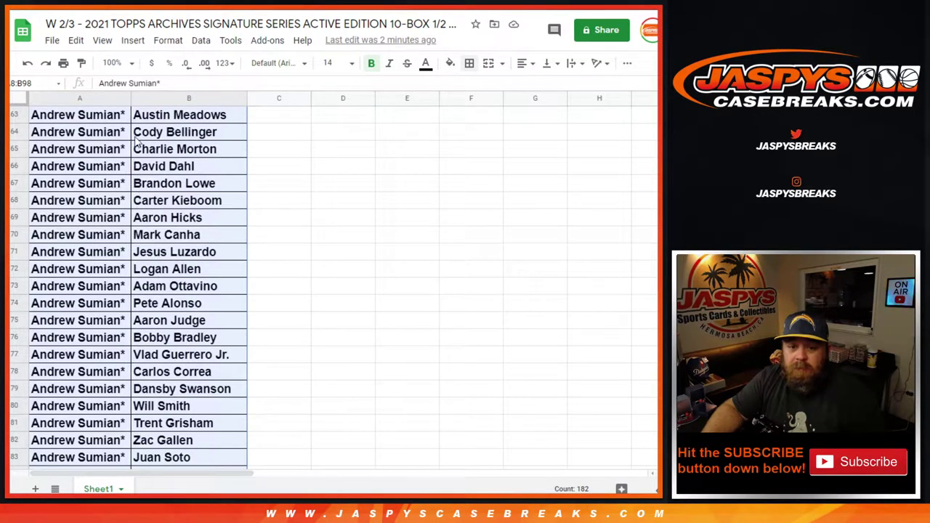
pyautogui.scroll(-1, 136, 142)
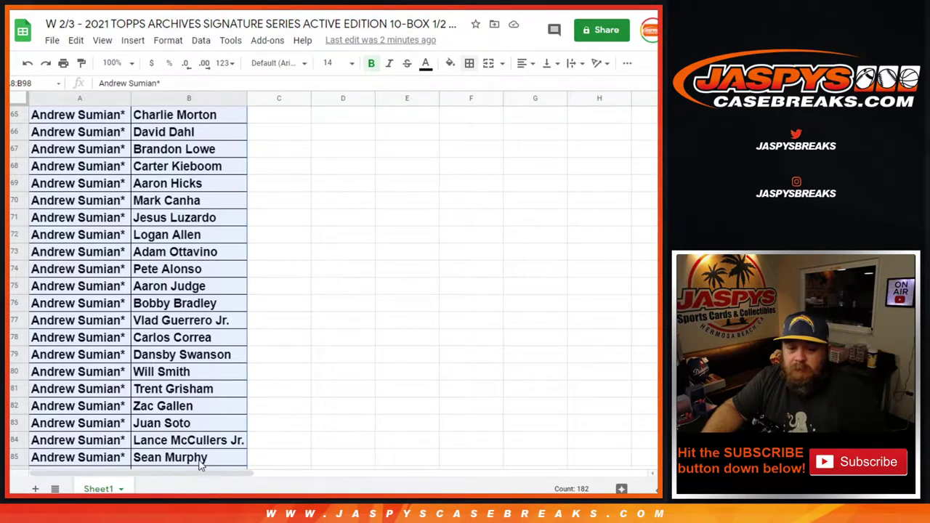
pyautogui.scroll(-2, 199, 464)
pyautogui.scroll(-4, 201, 464)
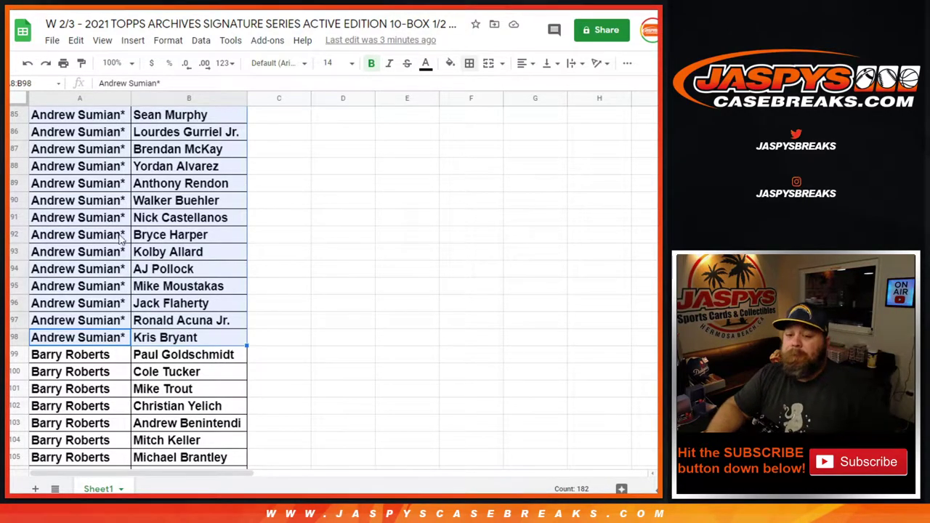
pyautogui.scroll(5, 84, 263)
pyautogui.scroll(20, 83, 264)
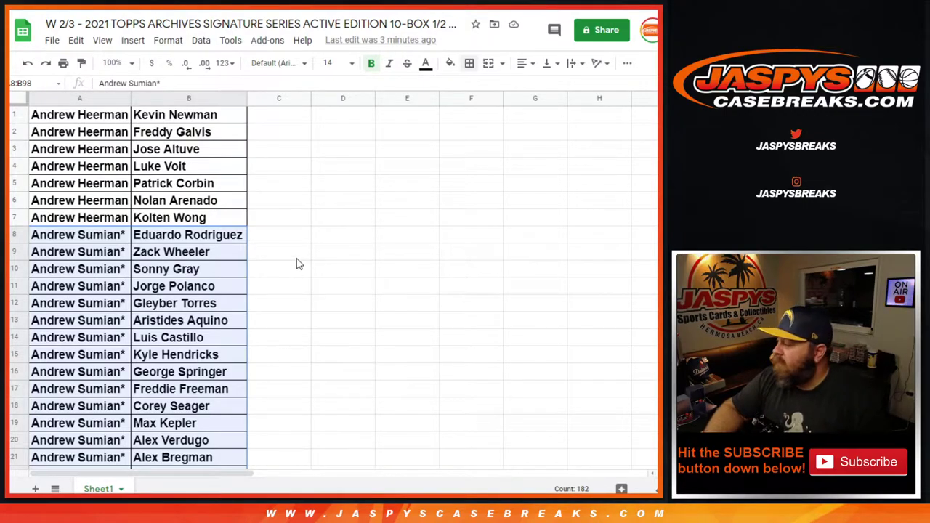
pyautogui.click(321, 256)
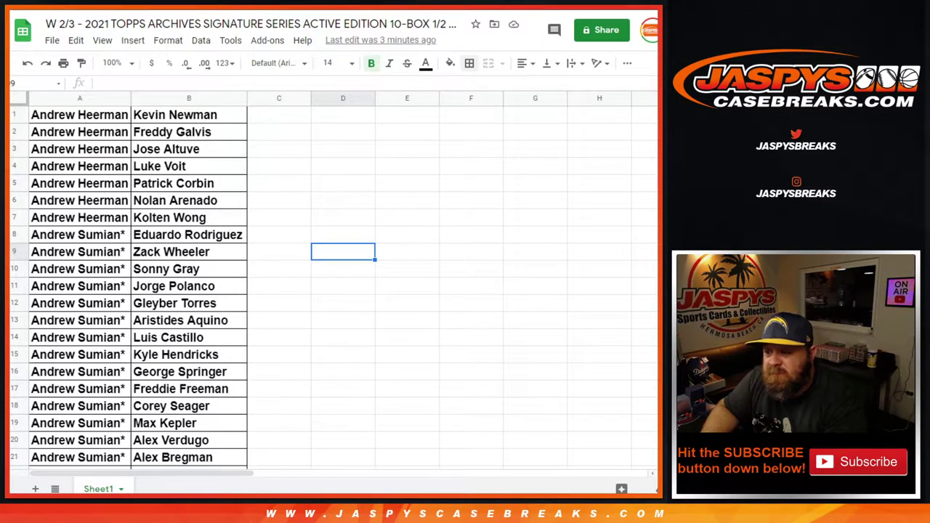
# - Search the sheet for "TRO" to find Mike Trout's pairing and mark the participant and player cells in row 101
pyautogui.click(175, 361)
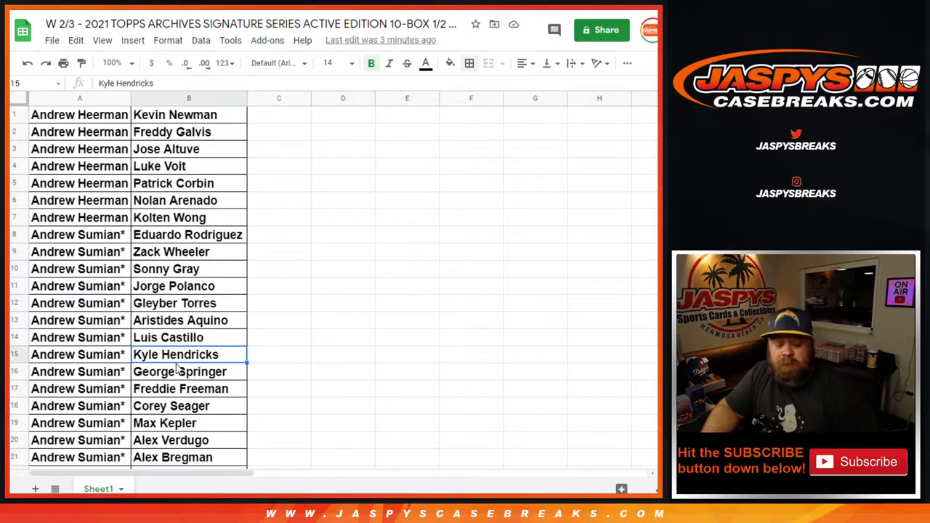
pyautogui.hotkey('ctrl', 'f')
pyautogui.write('TRO')
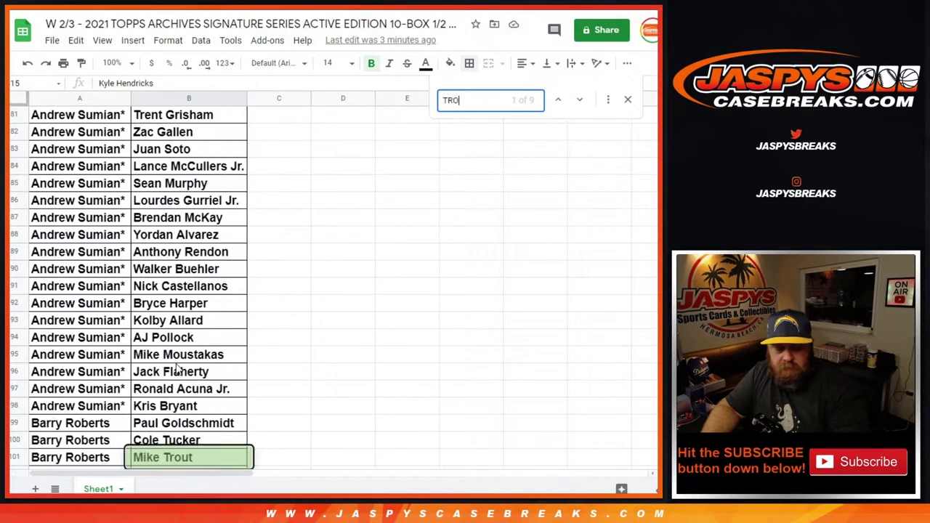
pyautogui.click(289, 412)
pyautogui.scroll(-2, 285, 427)
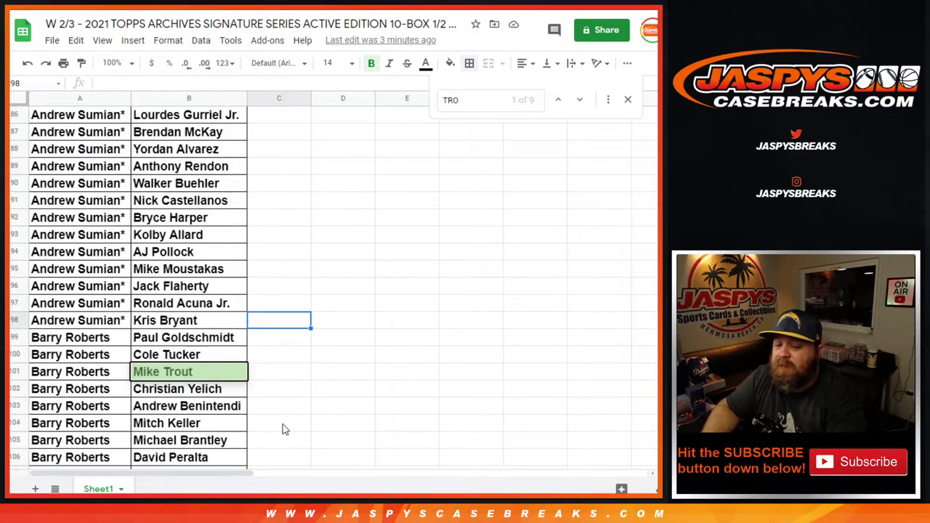
pyautogui.click(283, 429)
pyautogui.click(90, 384)
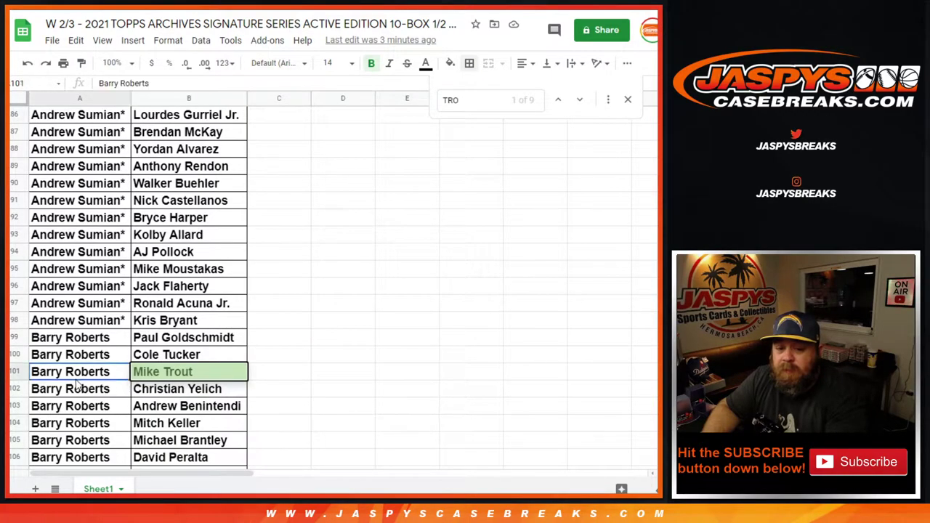
pyautogui.click(144, 375)
pyautogui.scroll(1, 320, 377)
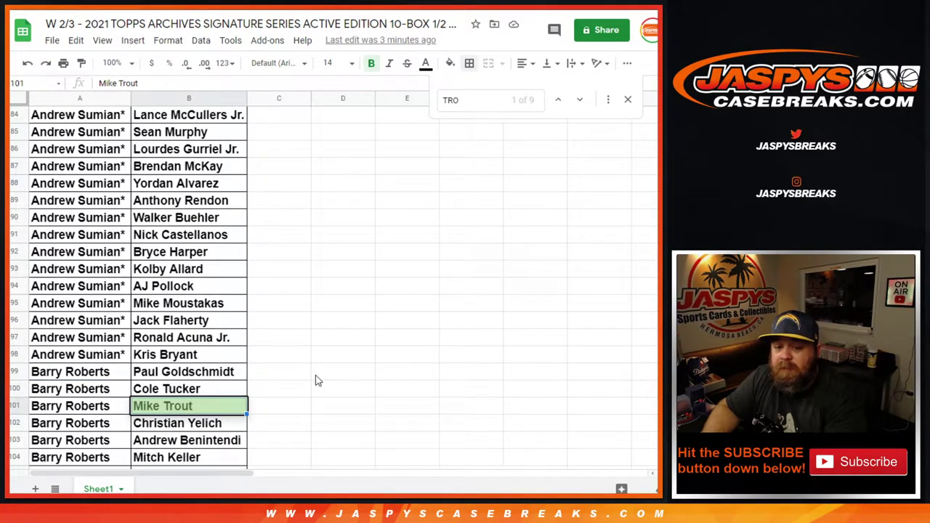
pyautogui.scroll(1, 317, 380)
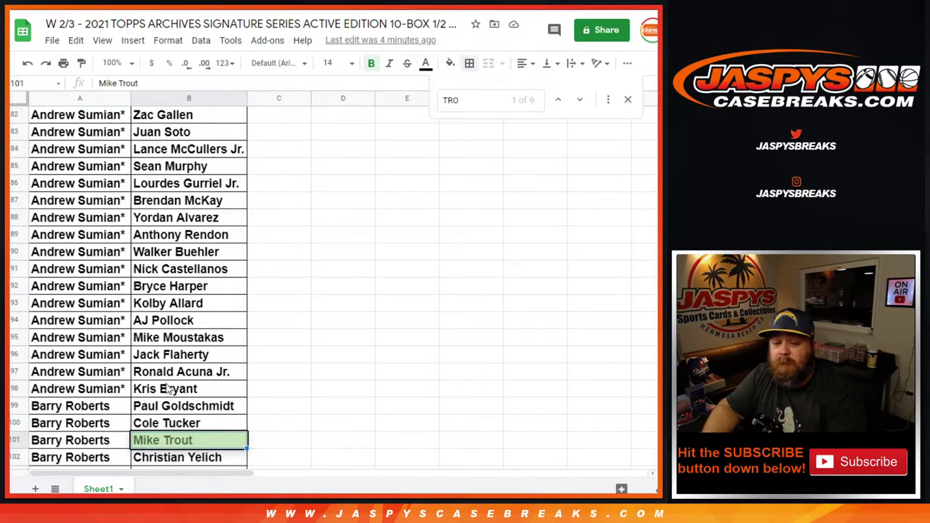
# - Search the sheet for the last-listed participant's first name, highlight that participant's pairings in A127:B133 and close the search
pyautogui.scroll(-3, 170, 389)
pyautogui.click(115, 427)
pyautogui.hotkey('ctrl', 'f')
pyautogui.write('ROY')
pyautogui.scroll(-5, 114, 433)
pyautogui.click(144, 291)
pyautogui.click(107, 254)
pyautogui.moveTo(107, 254); pyautogui.dragTo(186, 366)
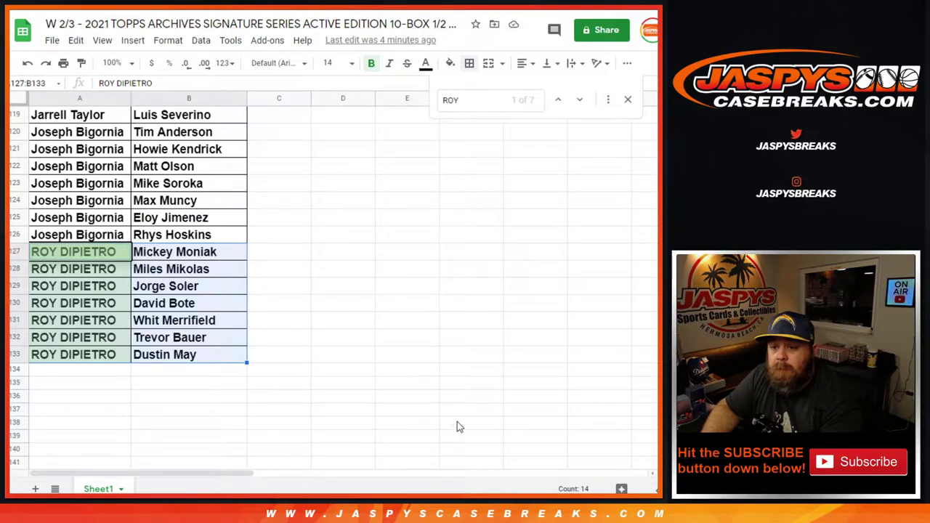
pyautogui.click(628, 100)
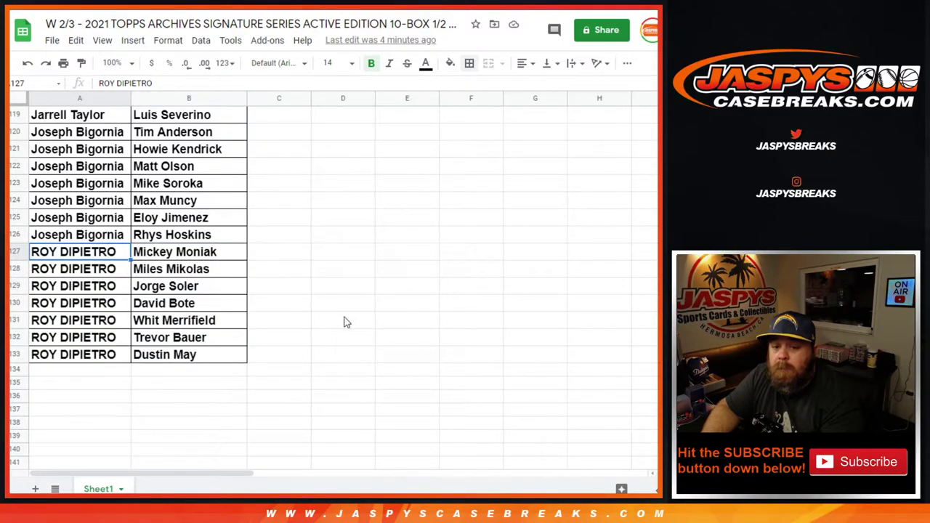
pyautogui.moveTo(116, 256); pyautogui.dragTo(166, 356)
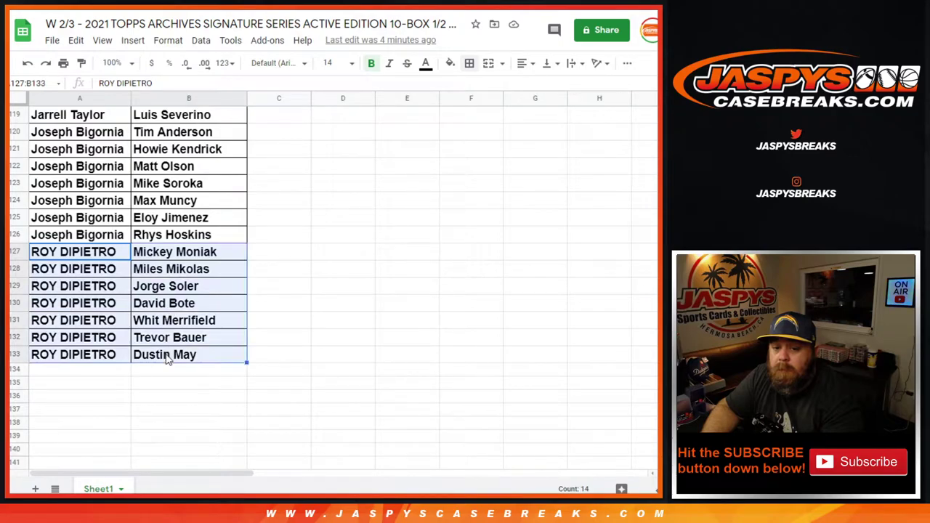